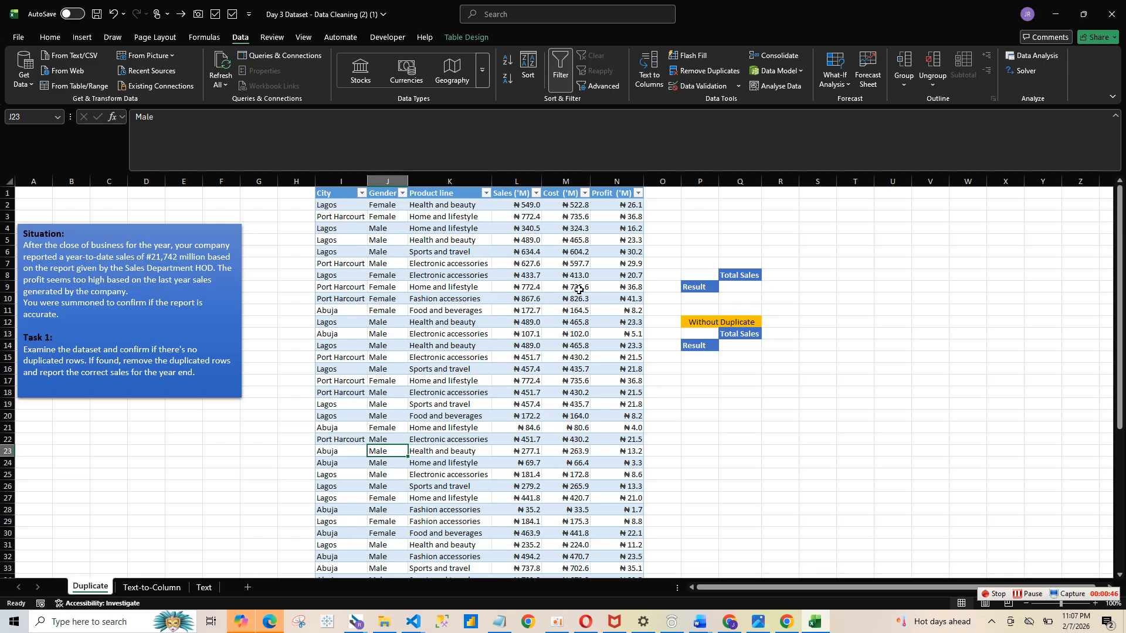
- Examine the City column of the sales table and the extent of its data rows
click(631, 334)
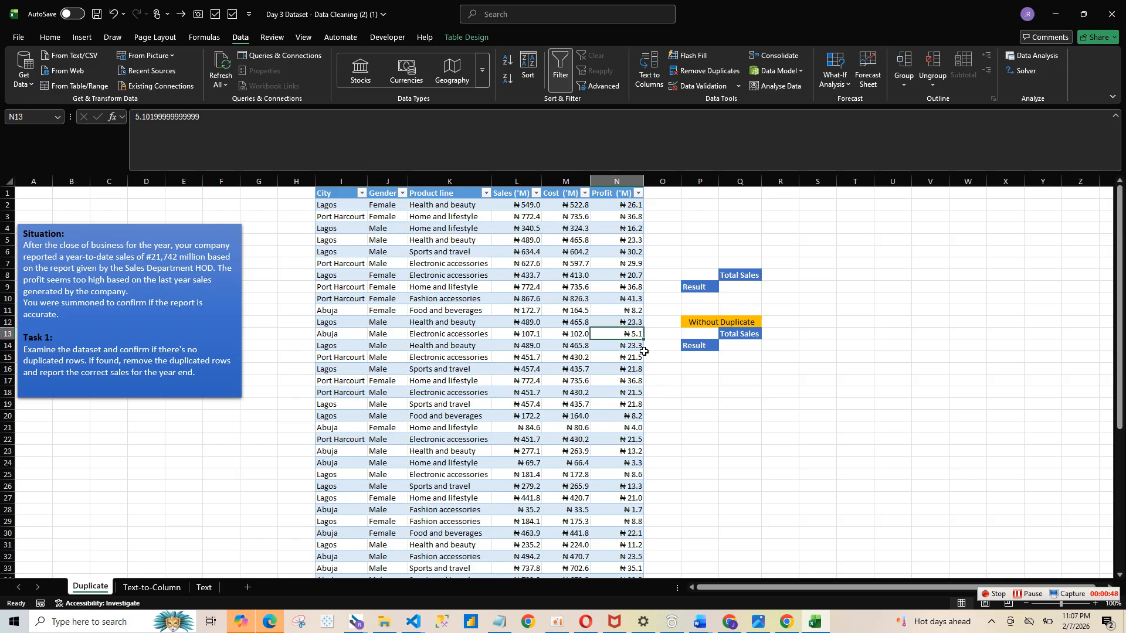
click(708, 428)
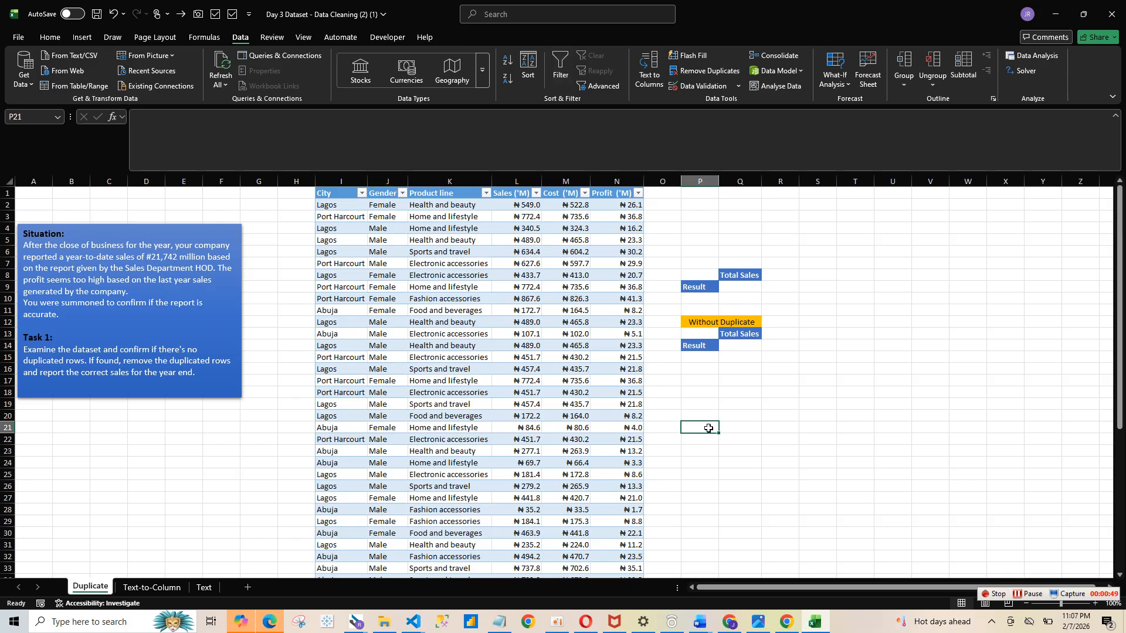
click(344, 177)
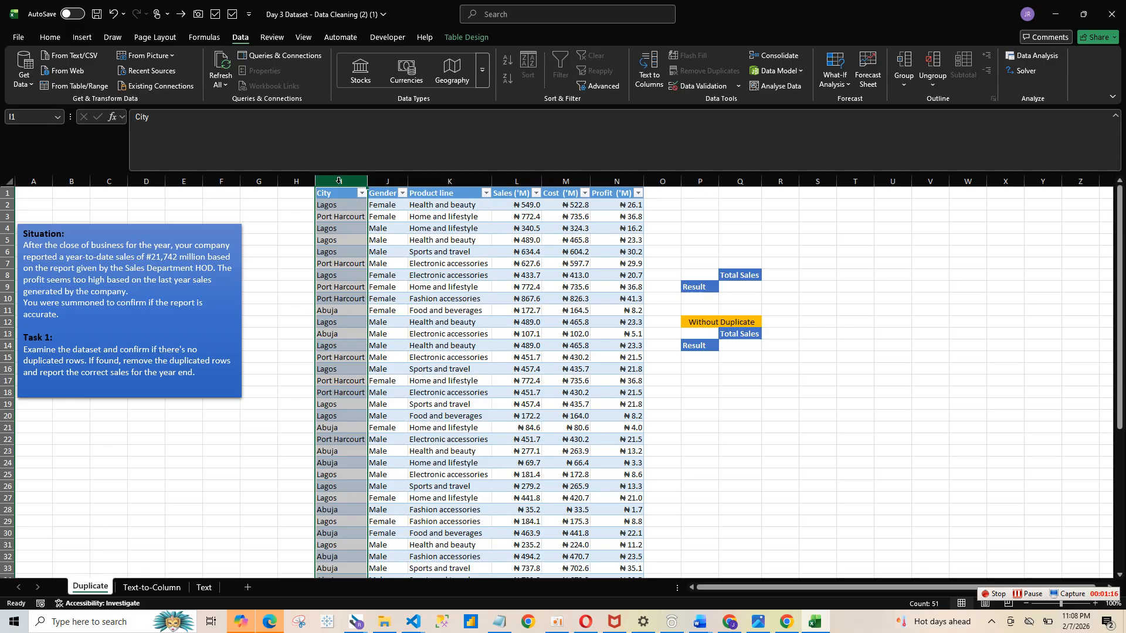
click(341, 204)
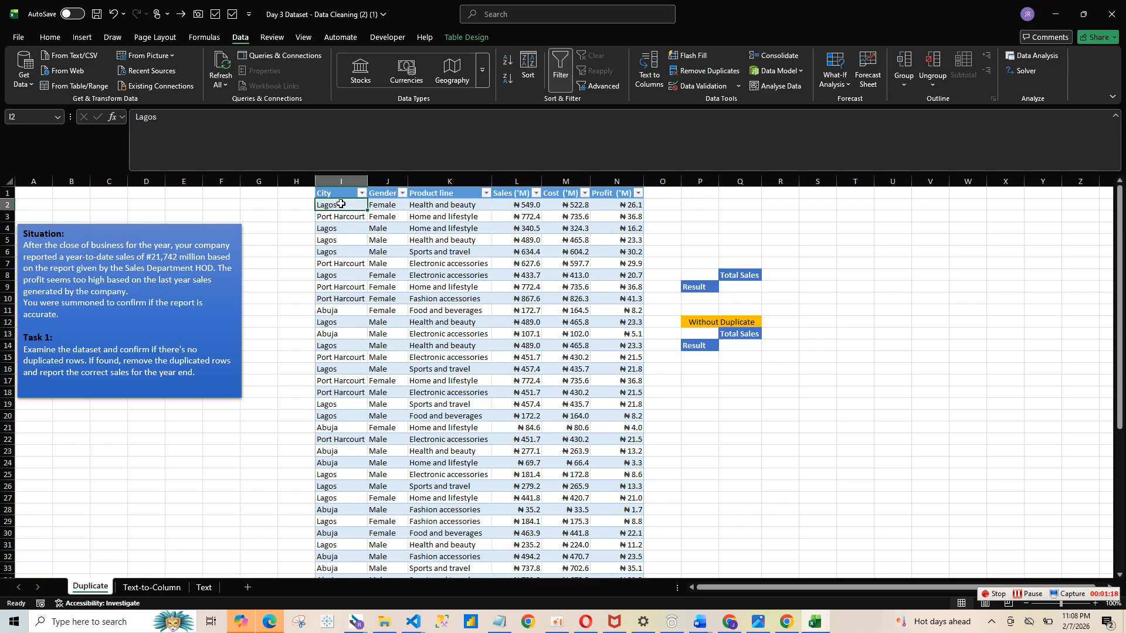
key(ctrl+shift+Down)
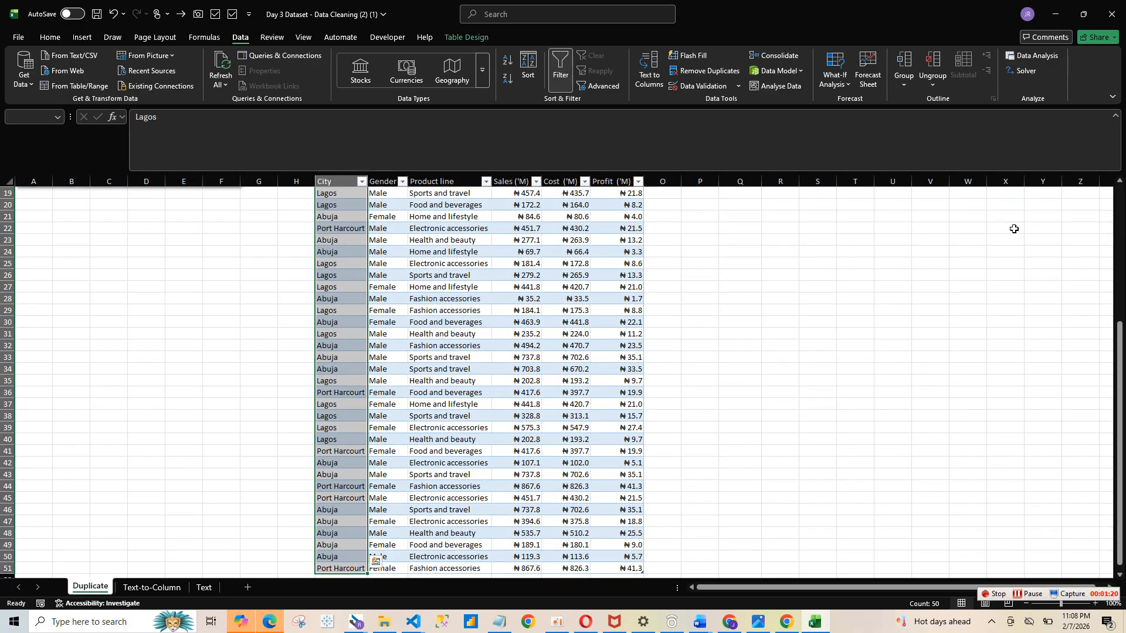
drag(1119, 330, 1118, 194)
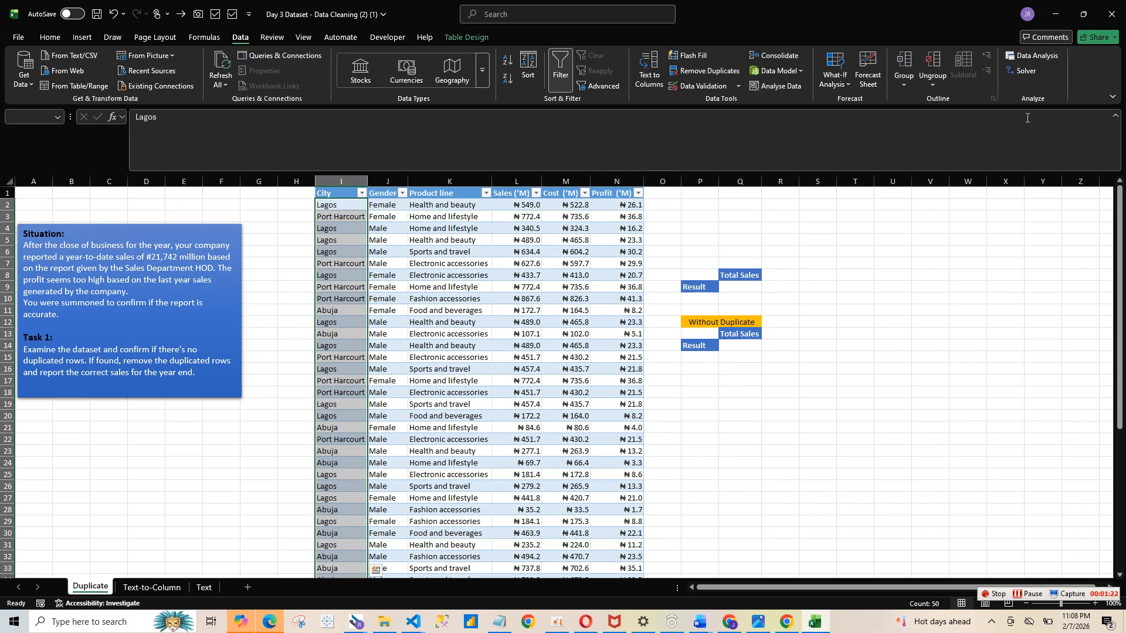
click(626, 227)
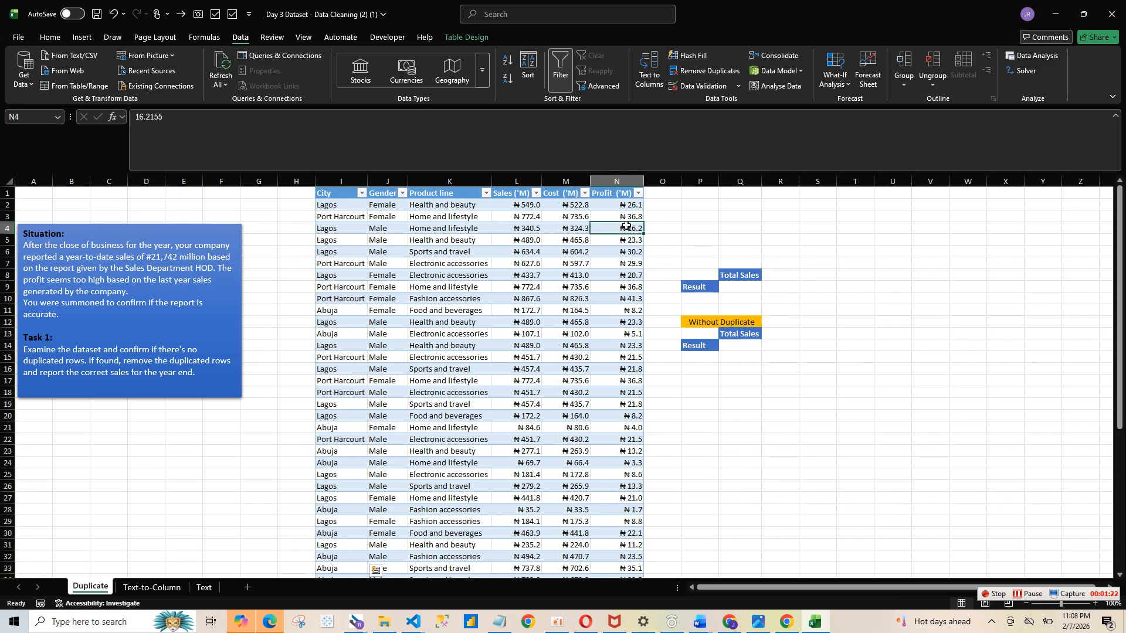
click(345, 183)
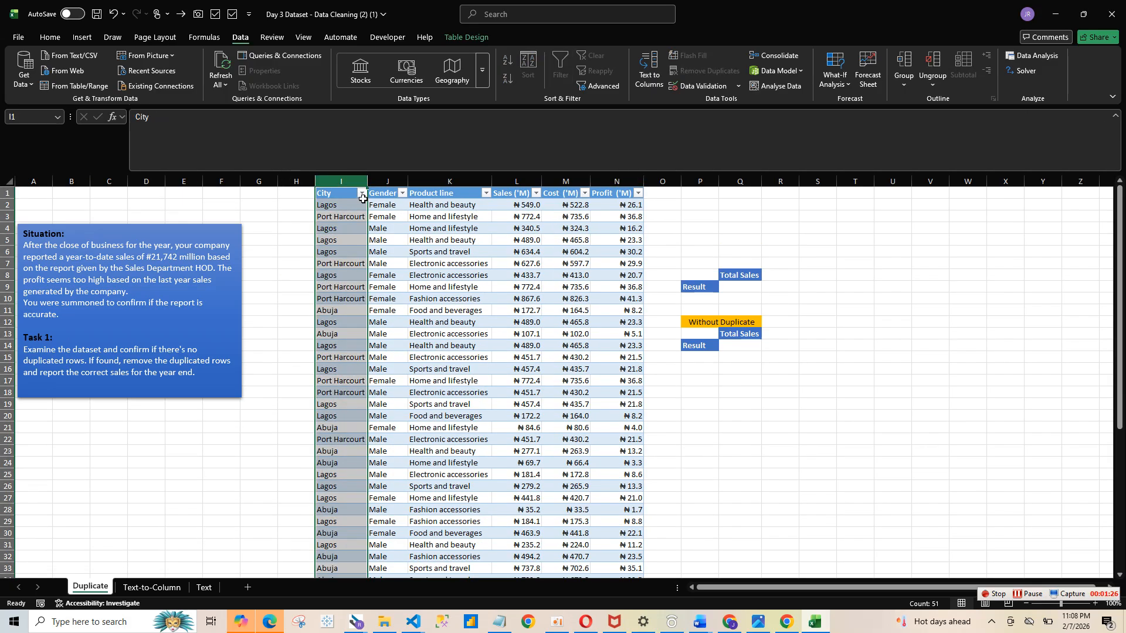
click(359, 216)
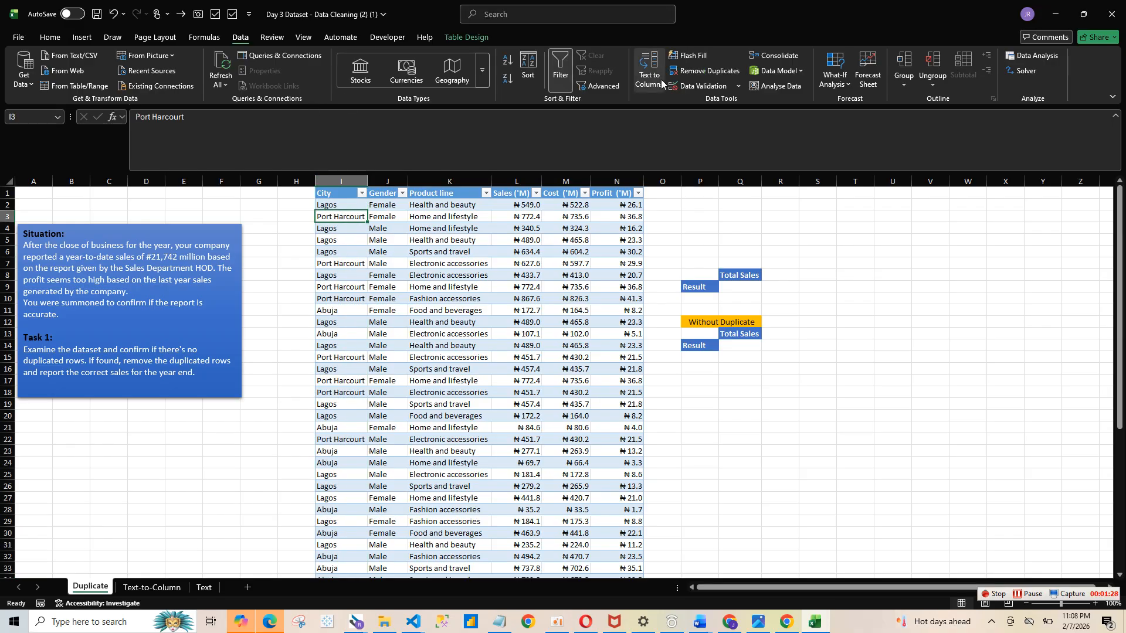
- Try applying Duplicate Values conditional formatting with Light Red Fill with Dark Red Text to the selected City cell
click(50, 37)
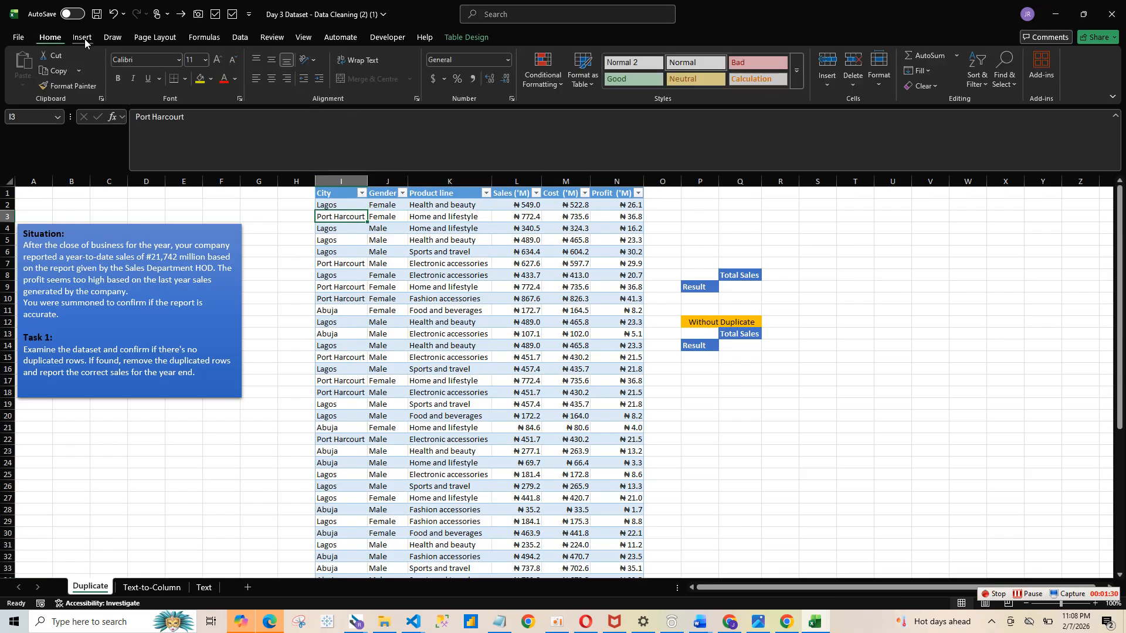
click(251, 37)
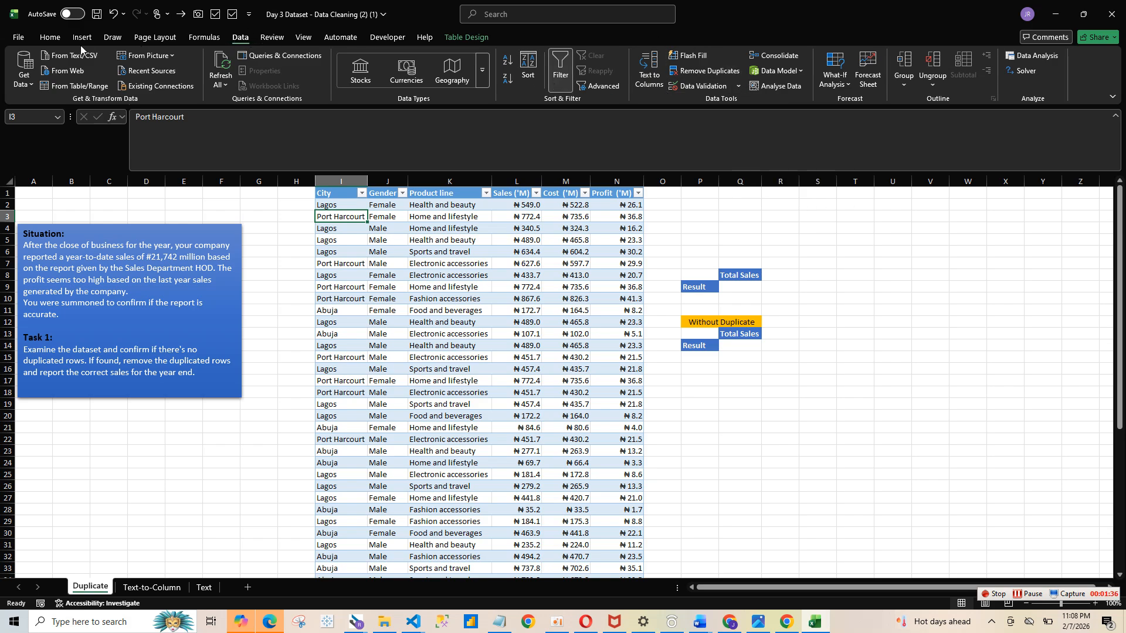
click(51, 39)
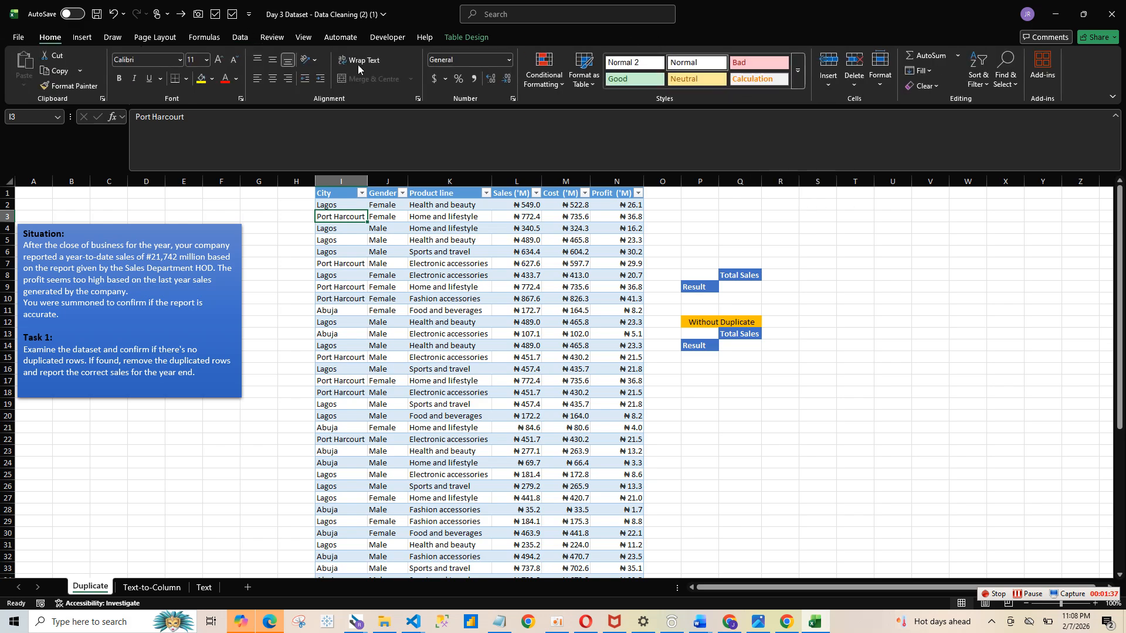
click(557, 83)
mouse_move(585, 111)
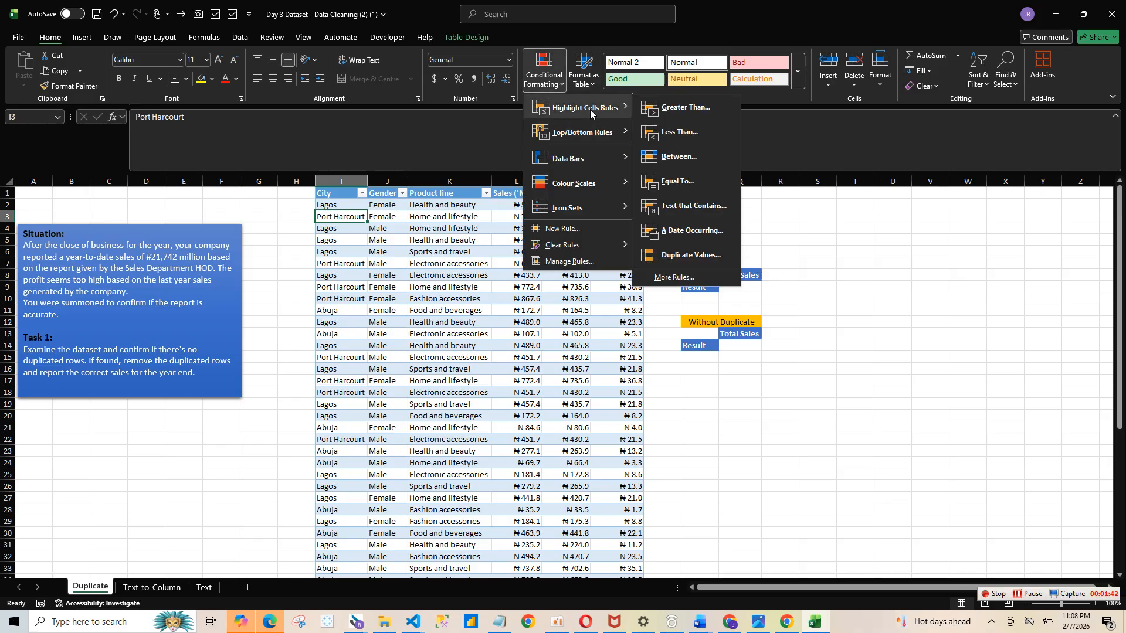
click(719, 259)
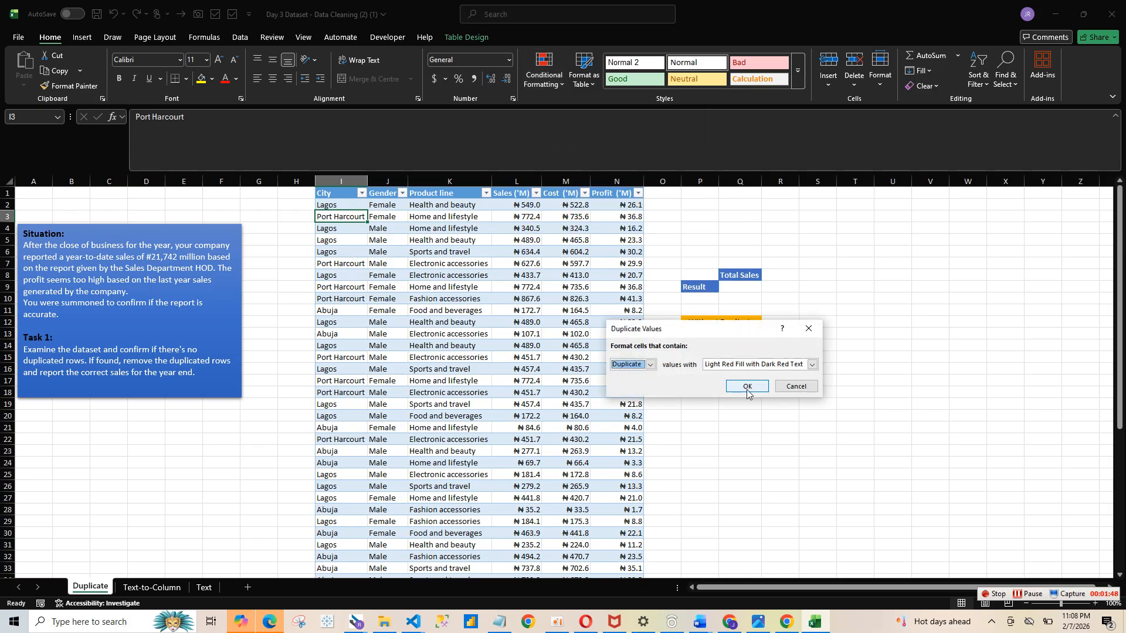
click(746, 385)
click(486, 306)
click(362, 192)
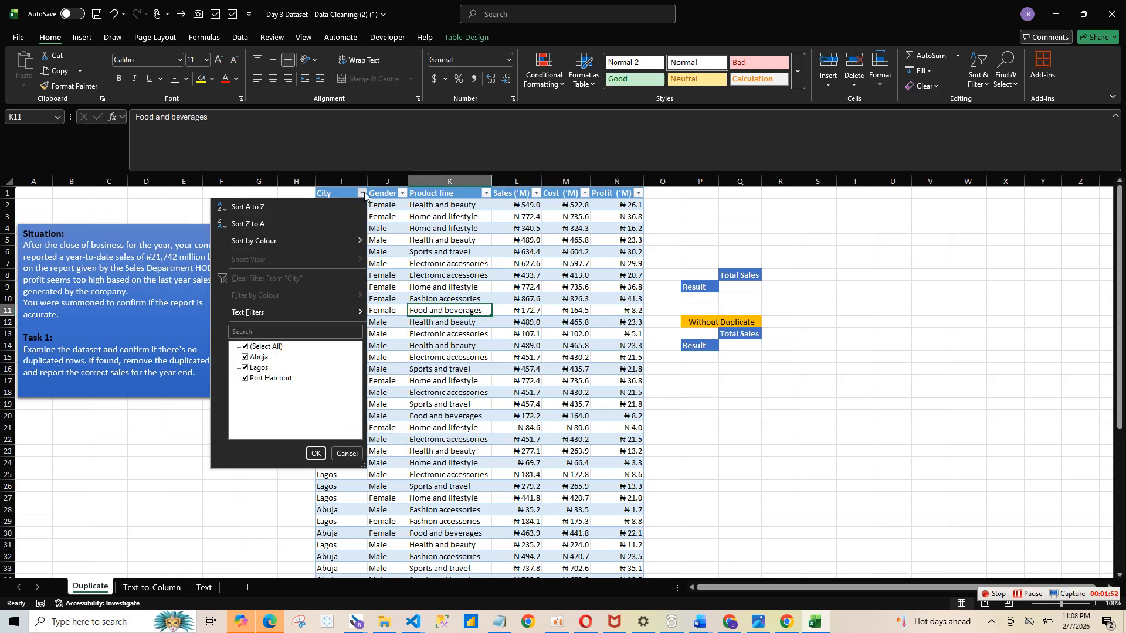
click(534, 254)
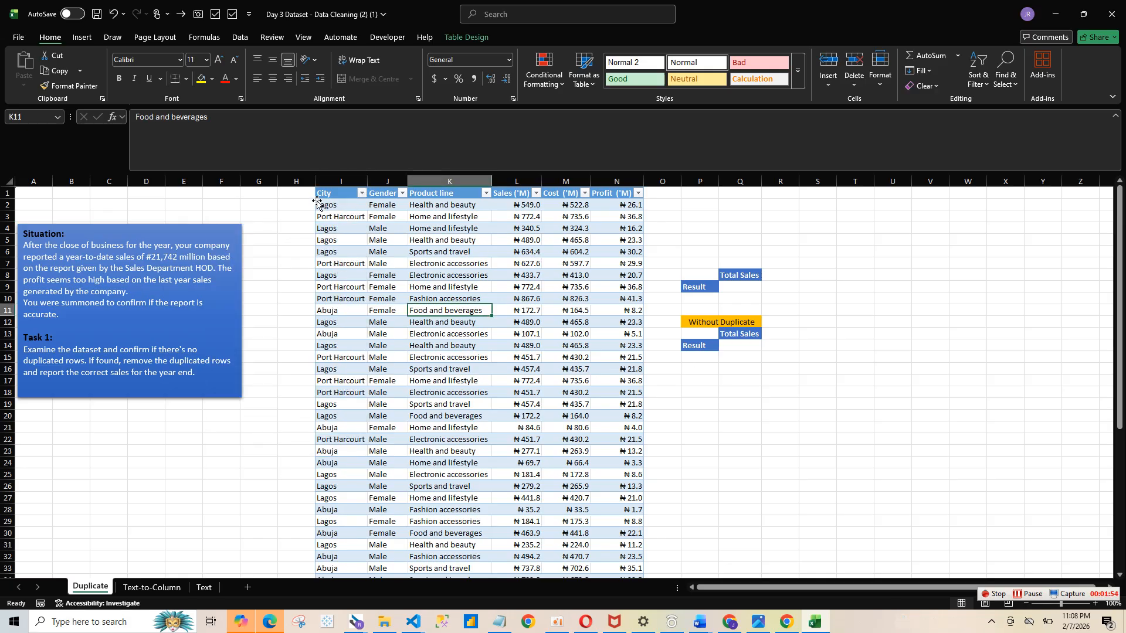
- Highlight duplicate values in the City column with Light Red Fill with Dark Red Text
mouse_move(349, 182)
mouse_down()
mouse_move(592, 217)
mouse_move(345, 187)
mouse_up()
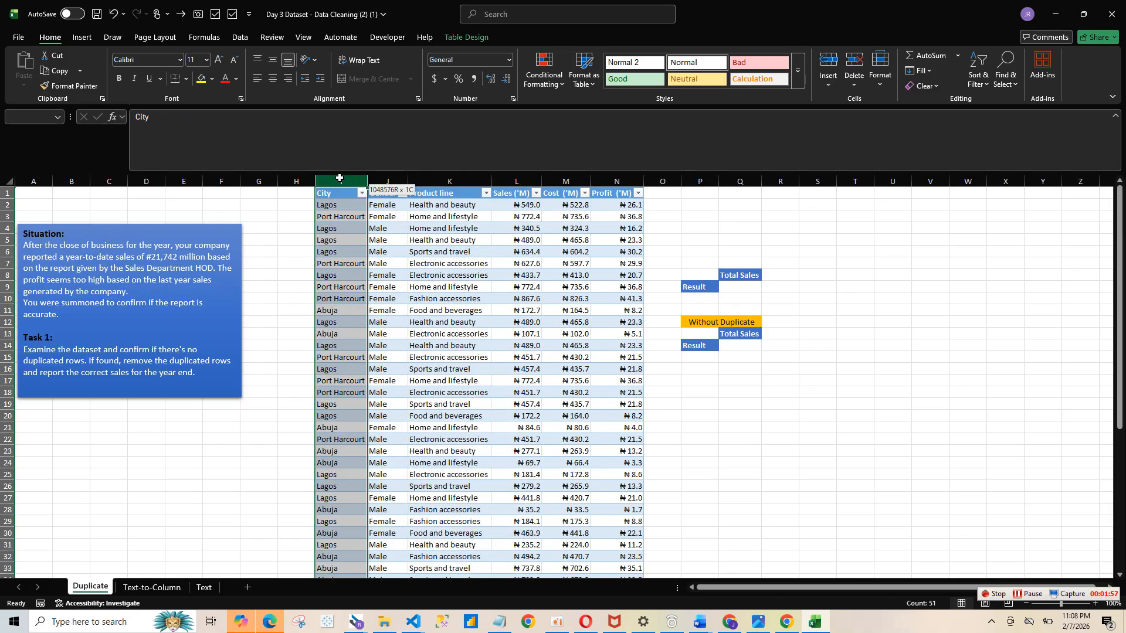
click(561, 77)
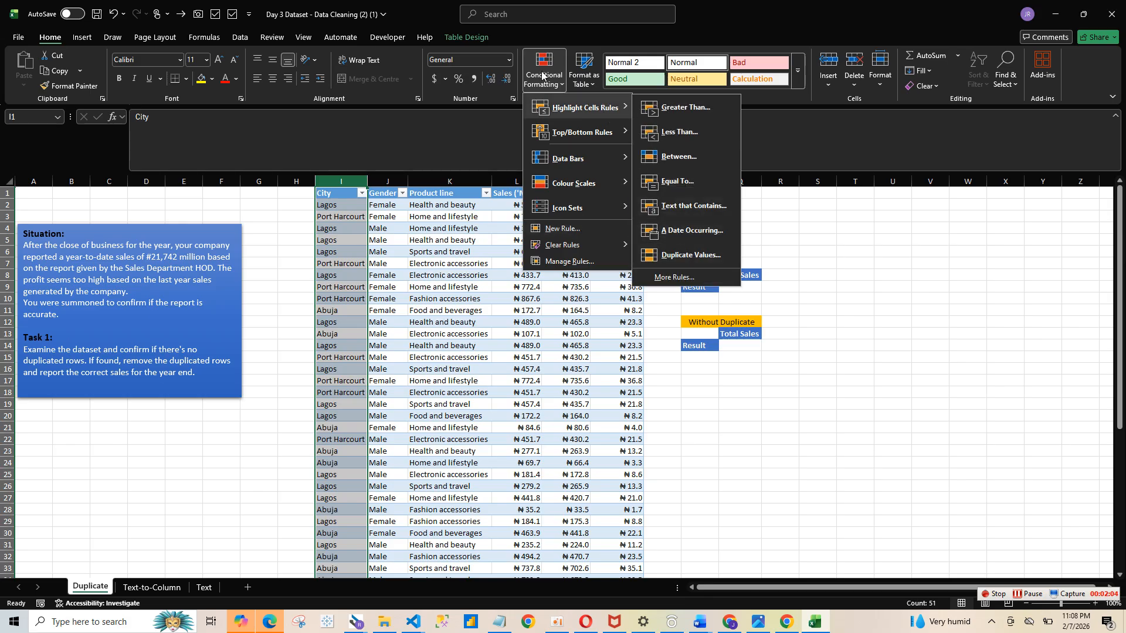
click(695, 256)
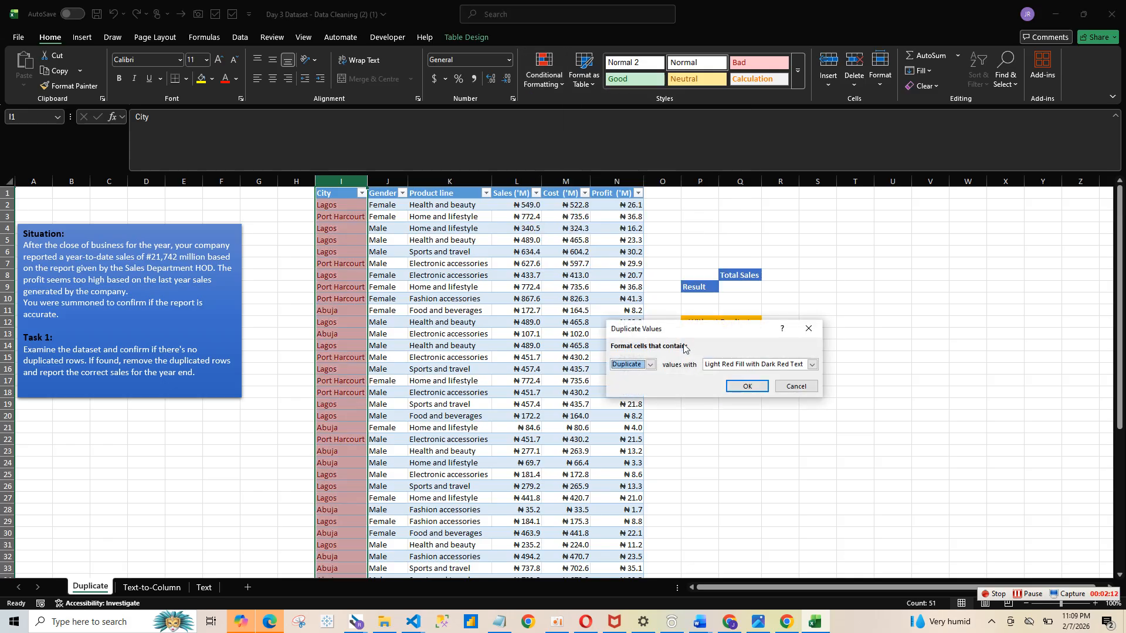
click(743, 386)
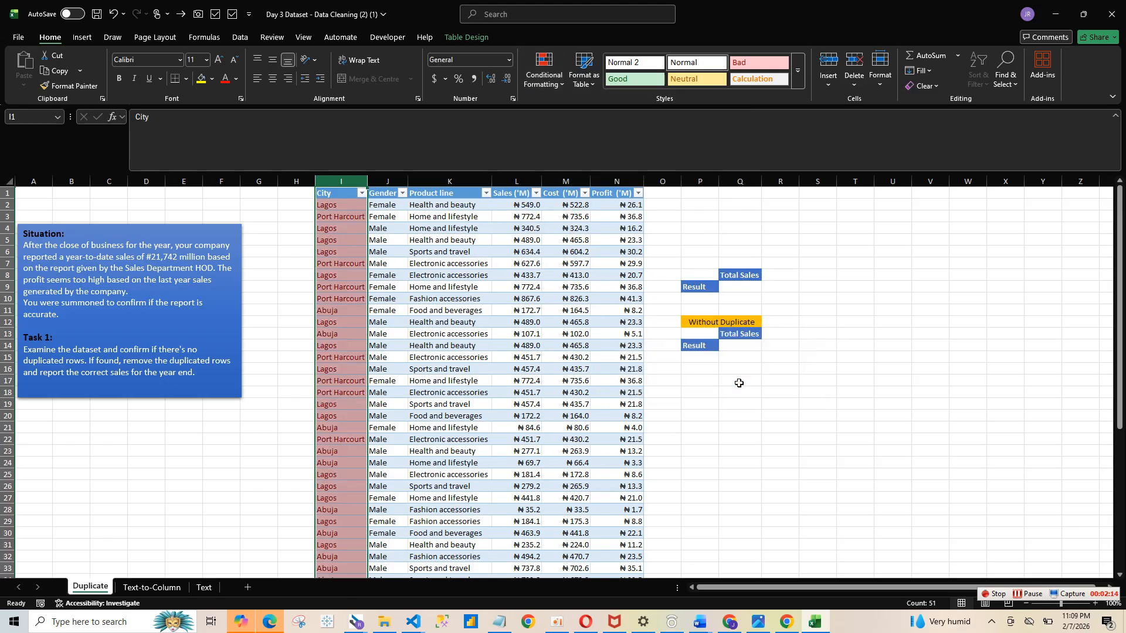
- Undo the duplicate-value highlighting on the City column
click(362, 193)
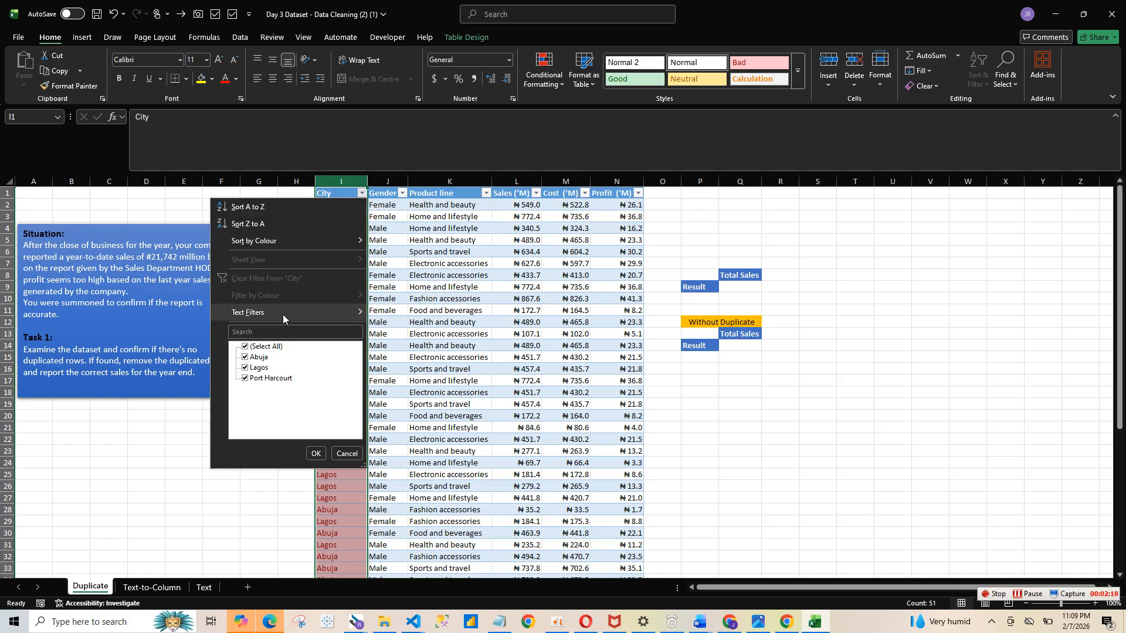
mouse_move(283, 315)
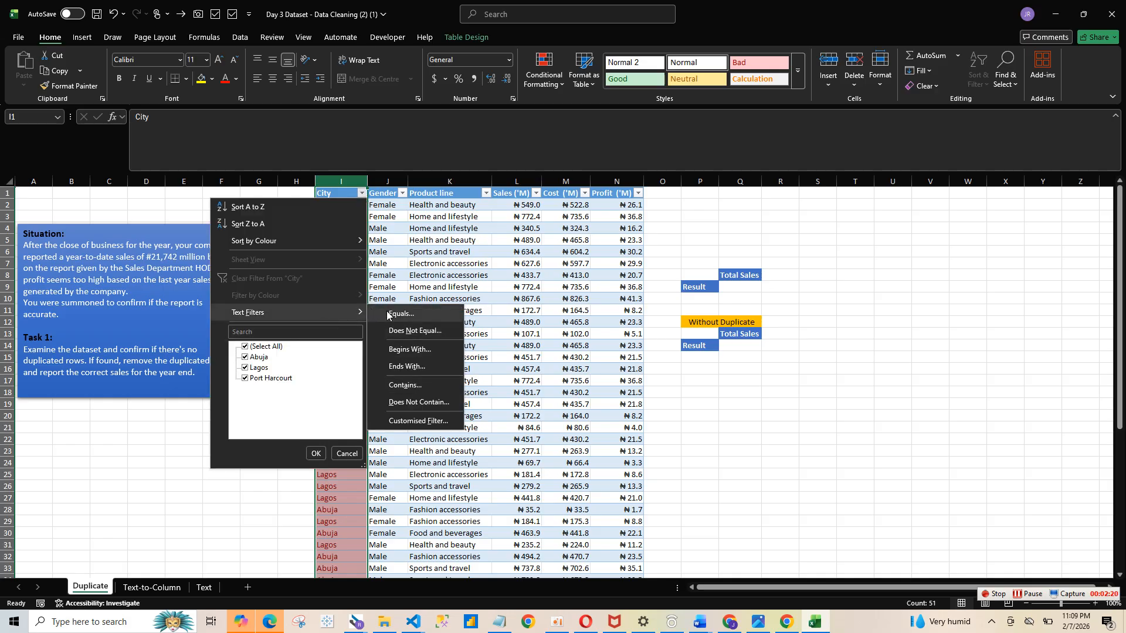
click(469, 292)
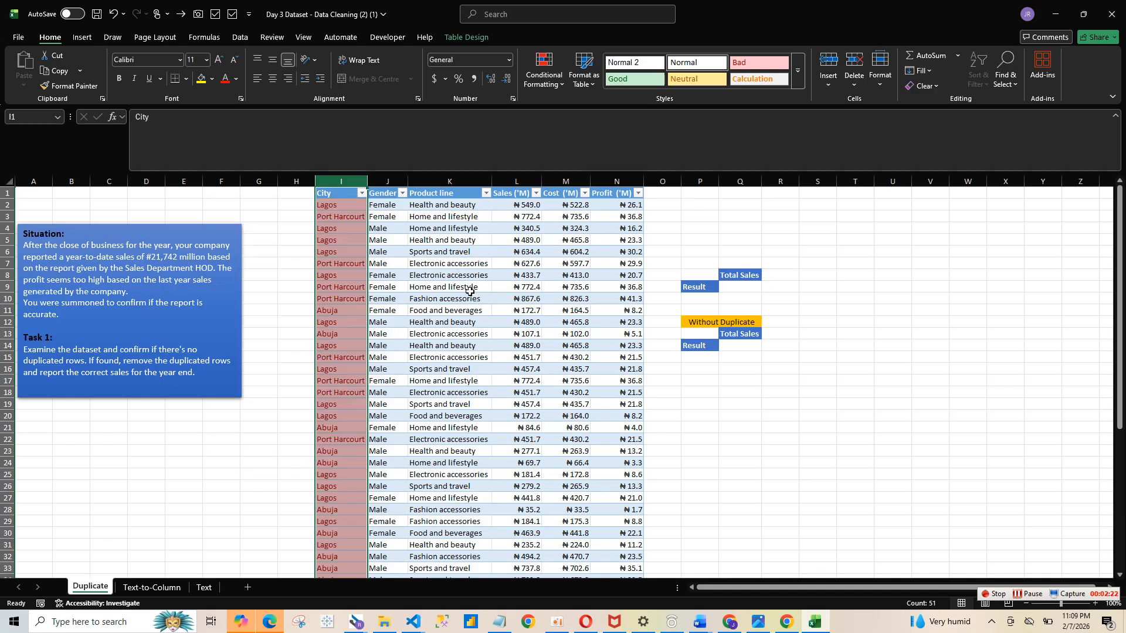
key(ctrl+z)
- Highlight duplicate values across table columns City to Profit with Light Red Fill with Dark Red Text
click(350, 180)
drag(350, 180, 622, 180)
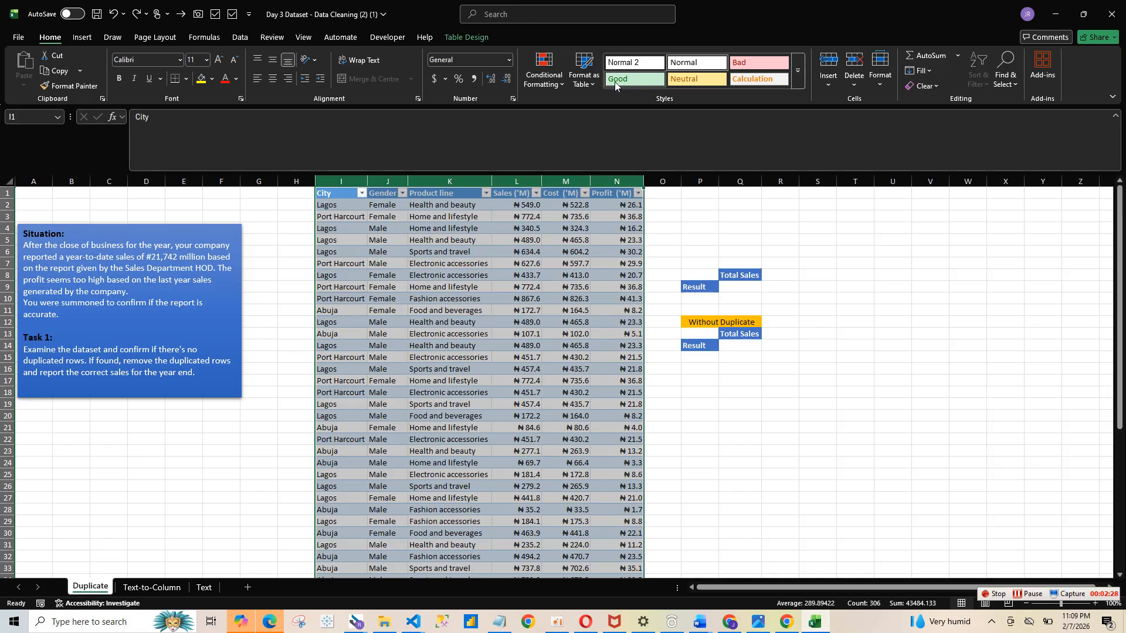
click(561, 85)
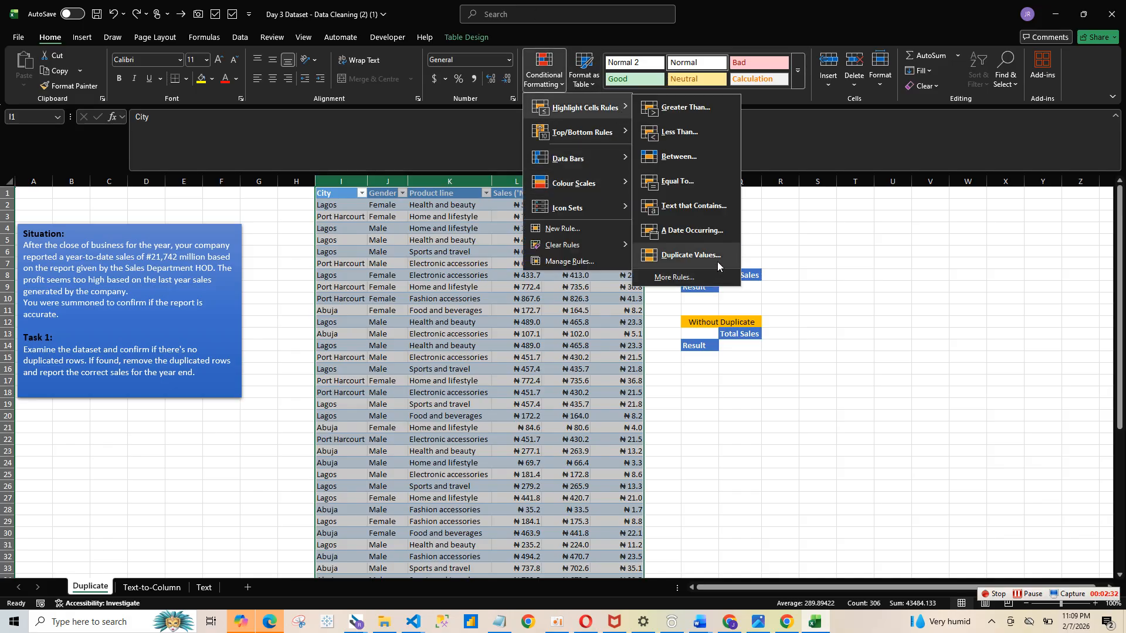
click(716, 262)
click(741, 385)
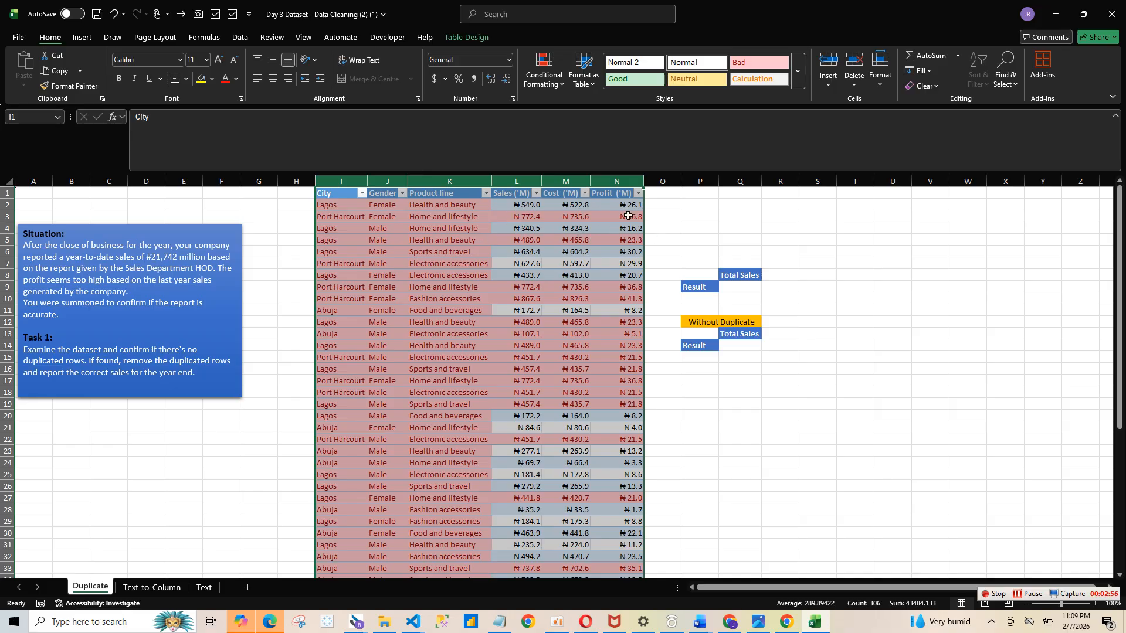
click(638, 194)
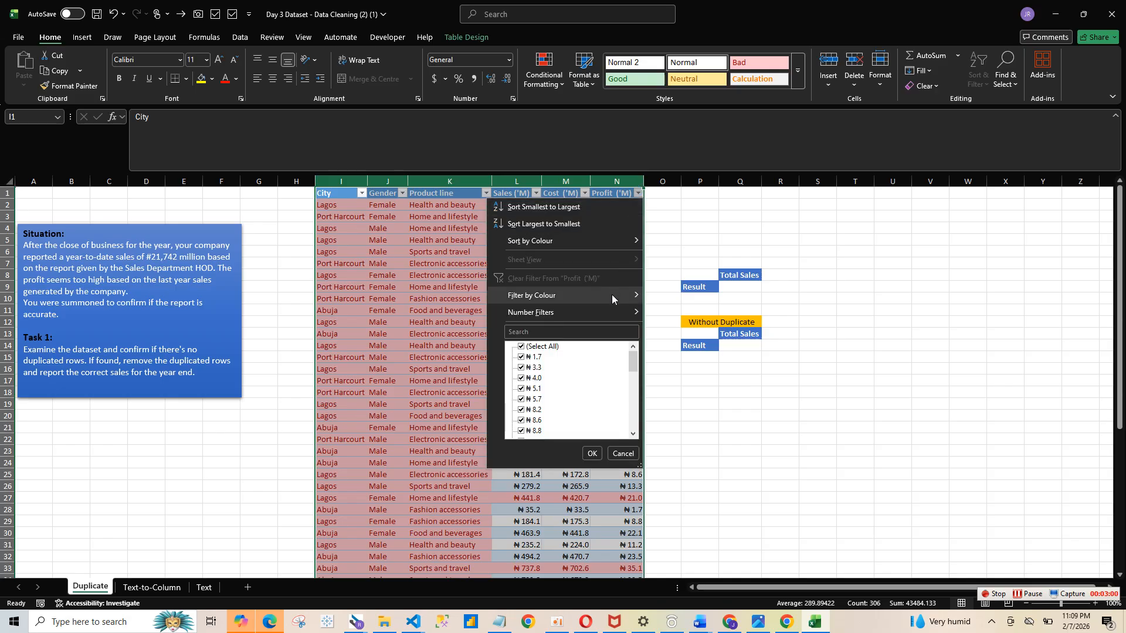
mouse_move(611, 294)
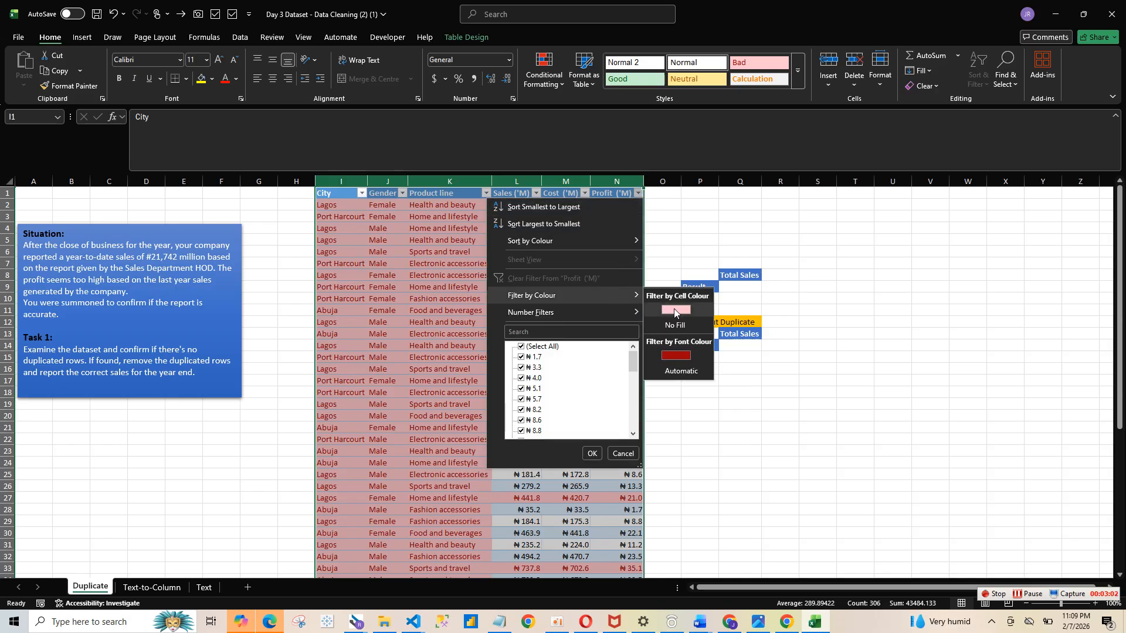
click(687, 255)
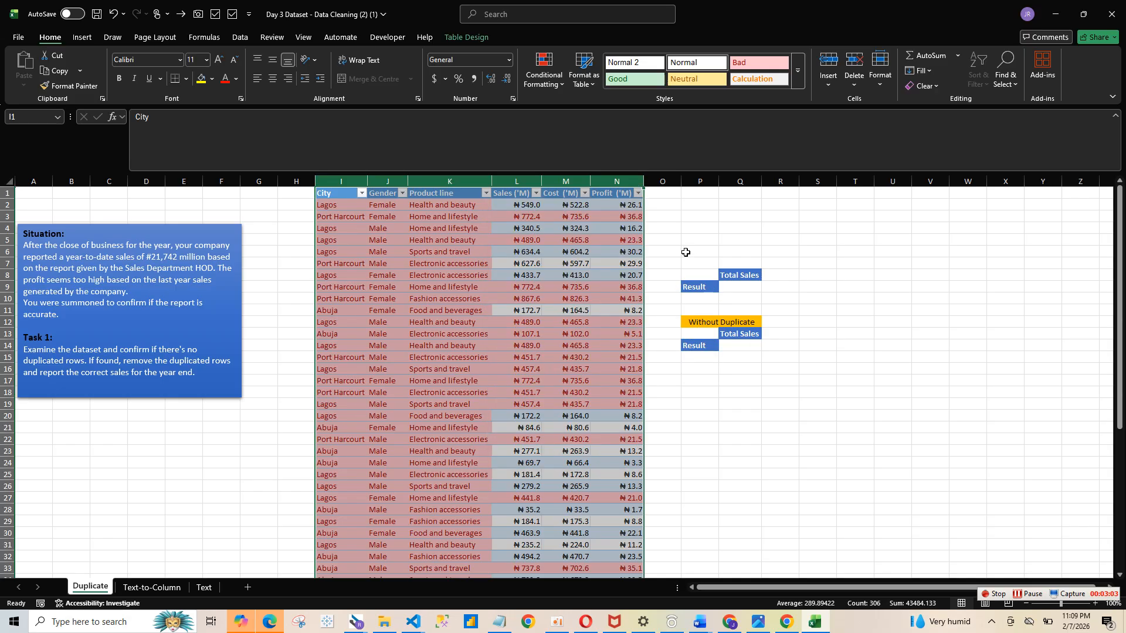
click(629, 196)
- Filter the Profit column by the light red cell colour to show only highlighted records
click(638, 194)
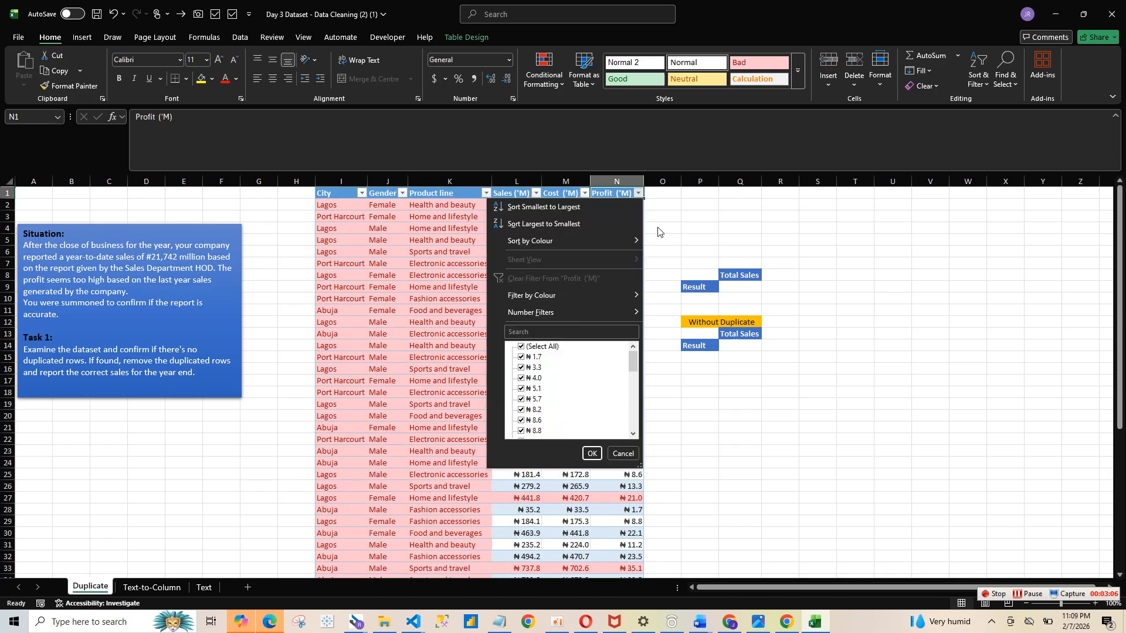
mouse_move(624, 299)
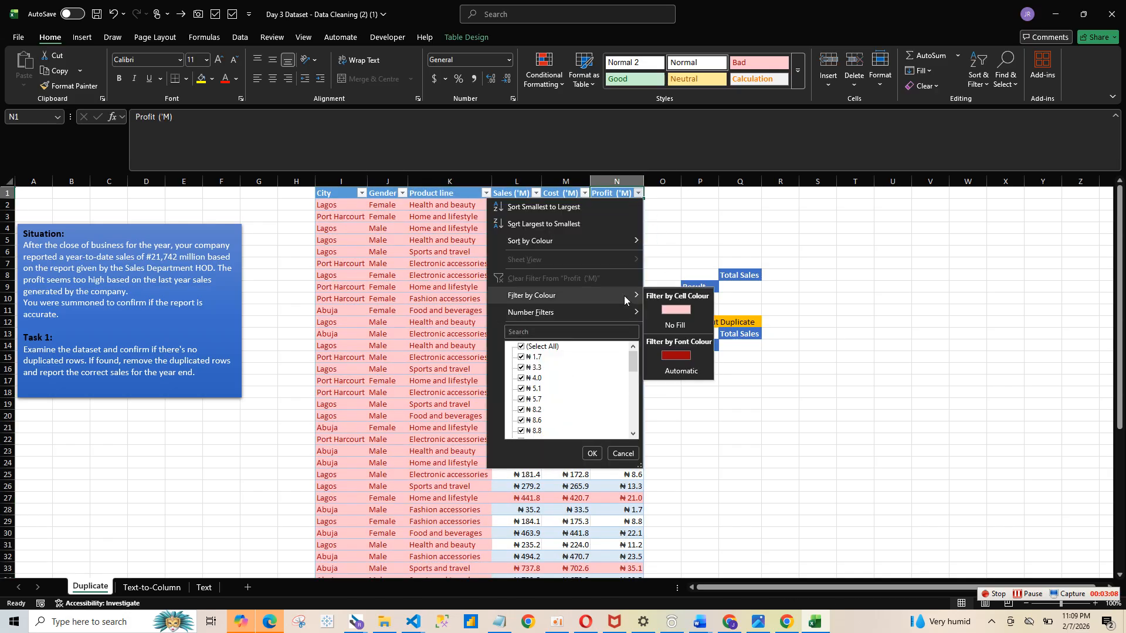
click(685, 307)
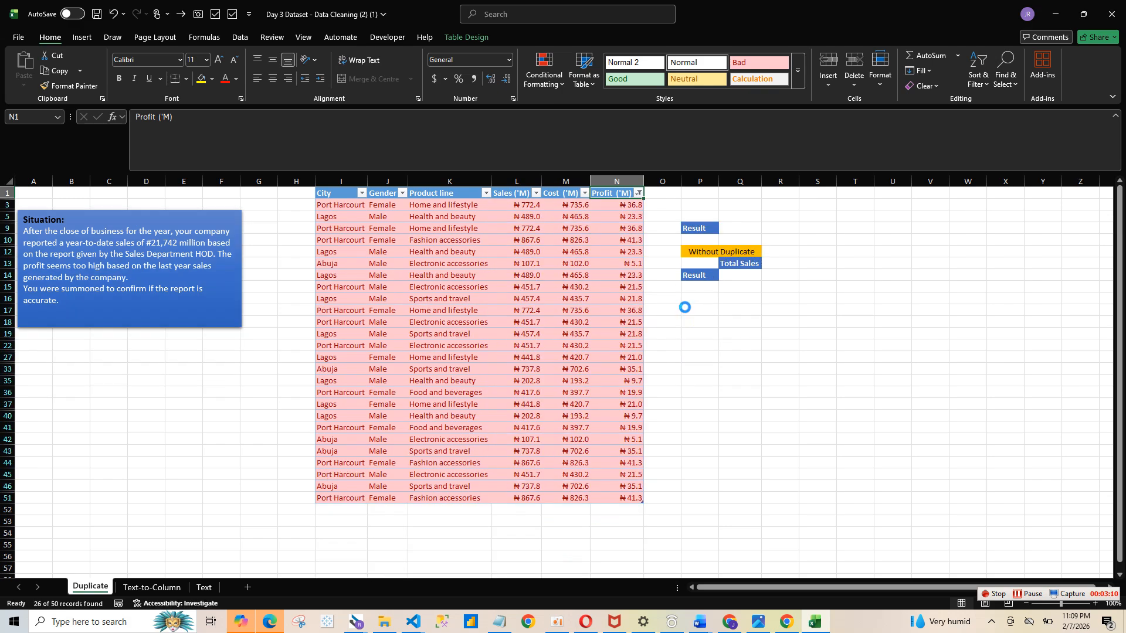
- Select the filtered records' sales, cost and profit values to review their totals
click(459, 208)
drag(375, 205, 634, 229)
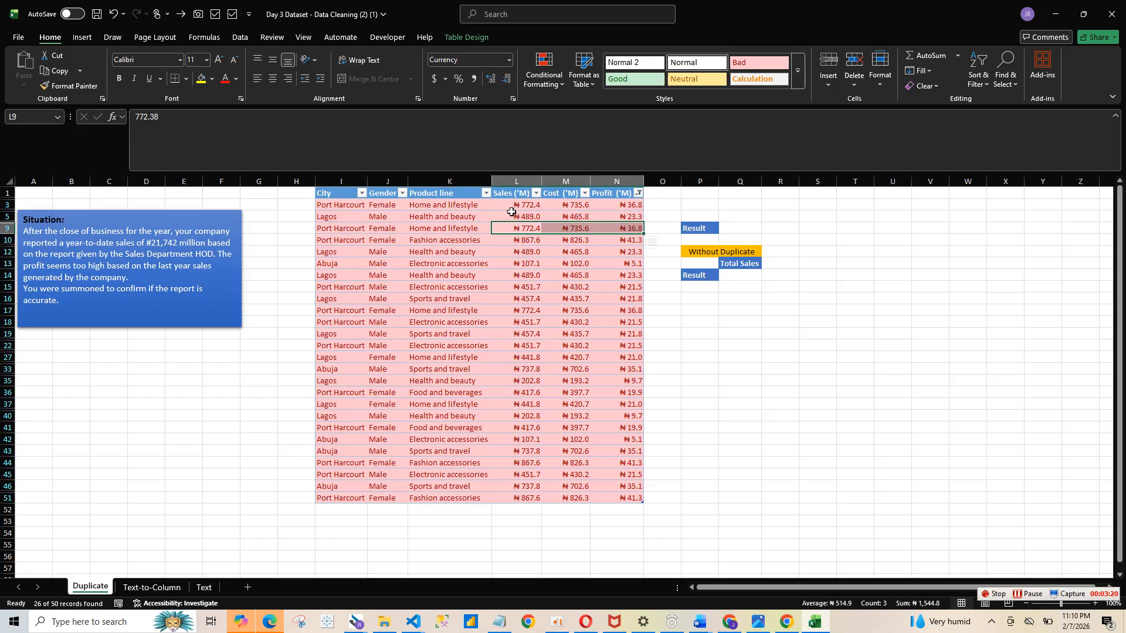
drag(512, 208, 625, 219)
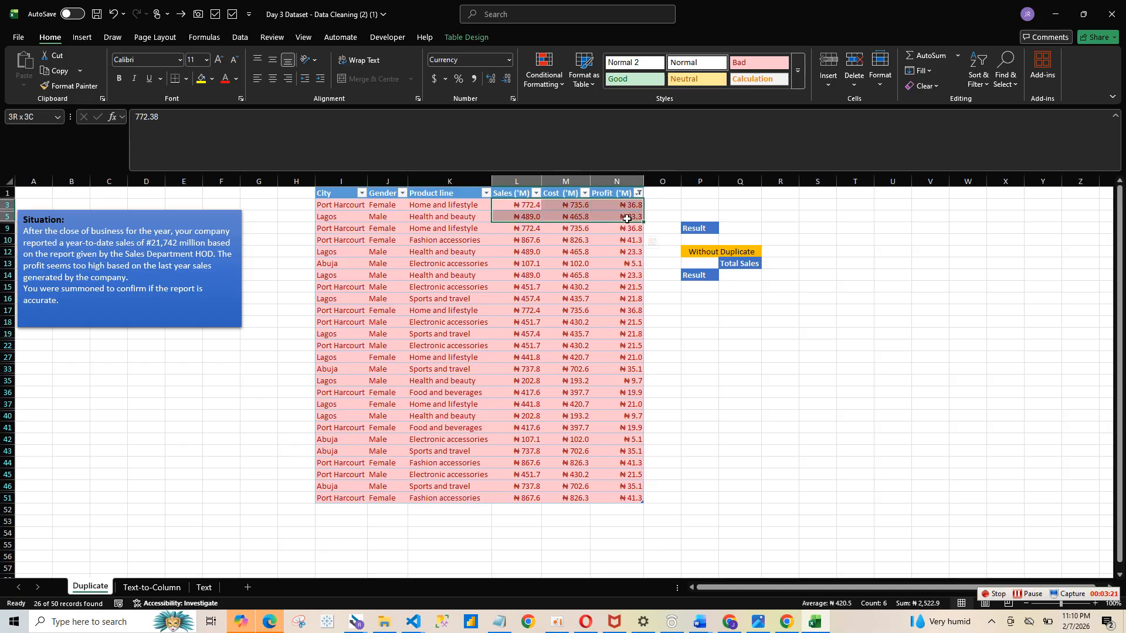
click(520, 356)
key(ctrl+a)
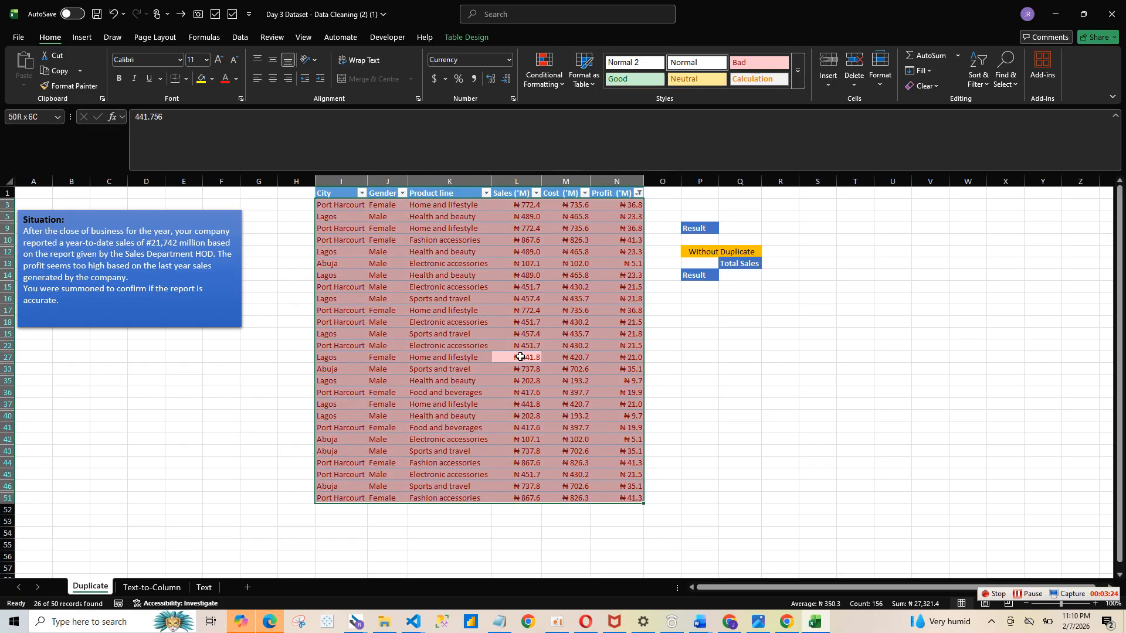
- Clear the cell-colour filter on the Profit column so all sales records show again
click(241, 38)
click(589, 56)
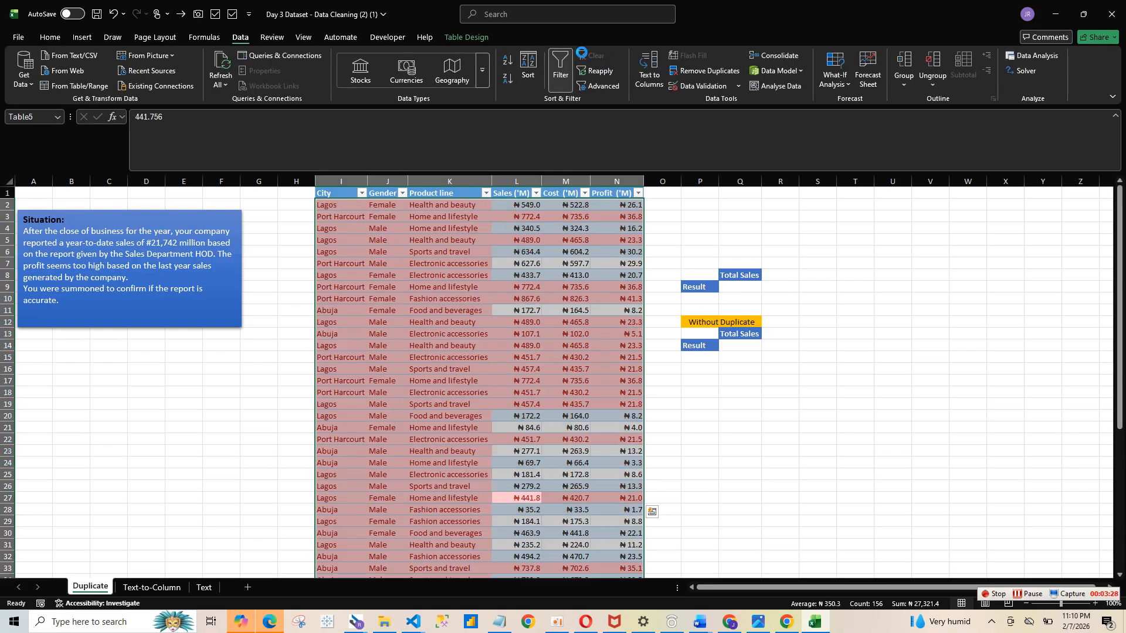
click(413, 204)
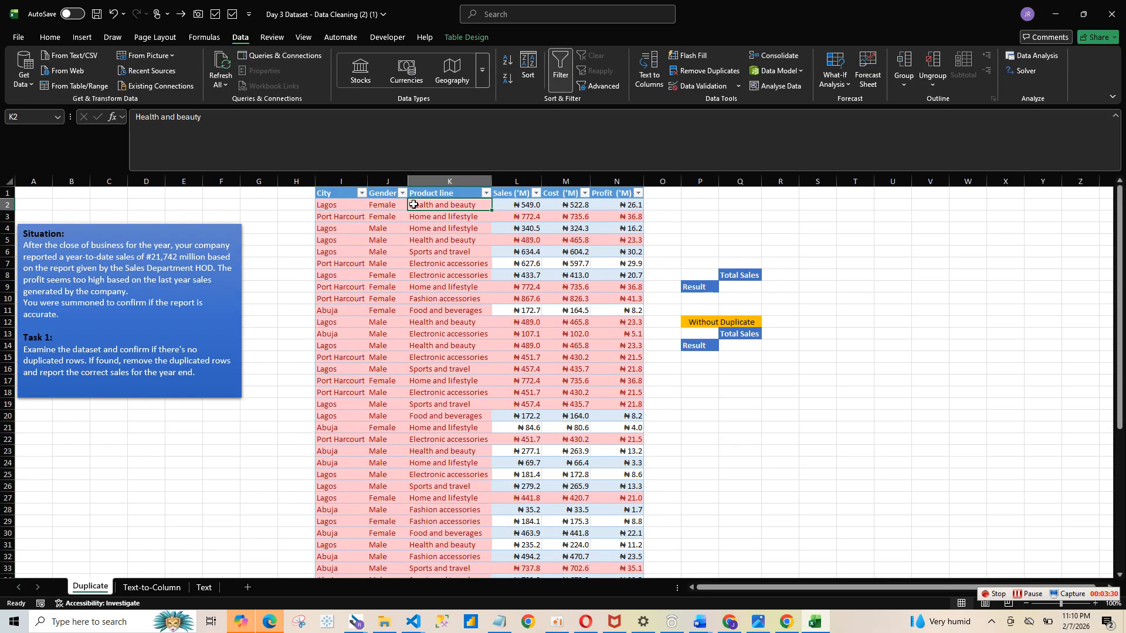
- Remove duplicate rows from the sales table, comparing all six columns from City to Profit
click(50, 38)
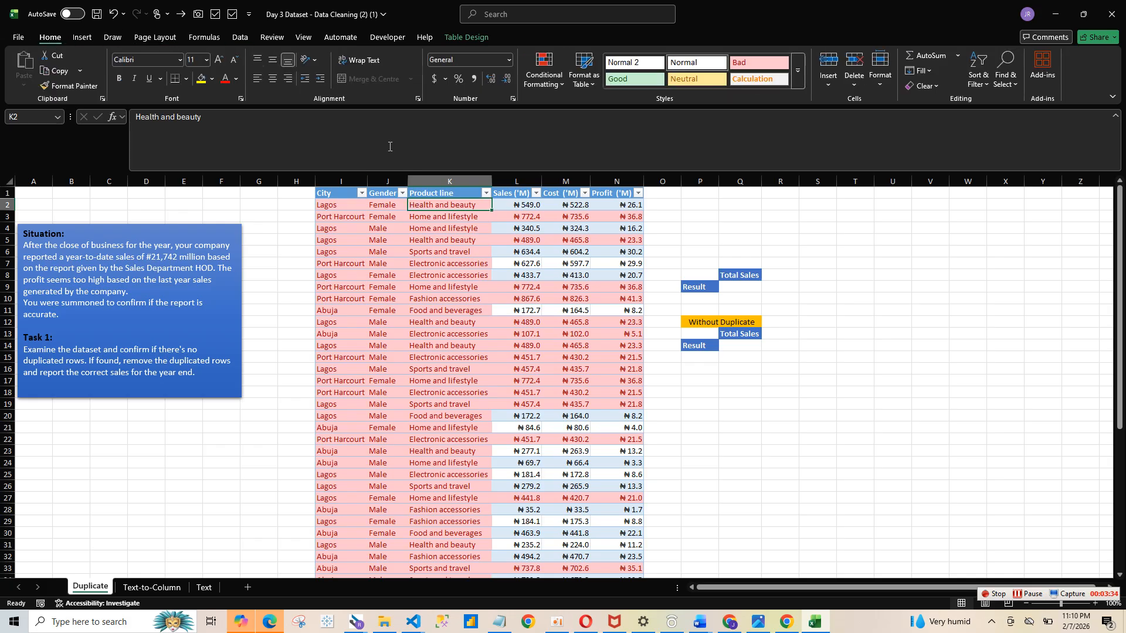
click(95, 38)
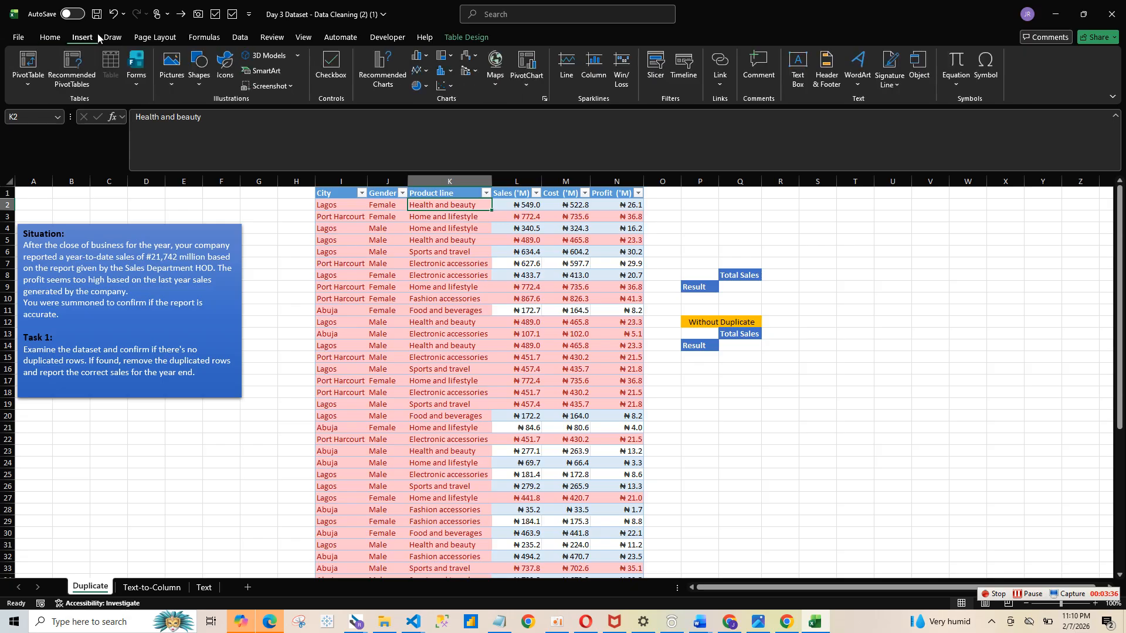
click(243, 38)
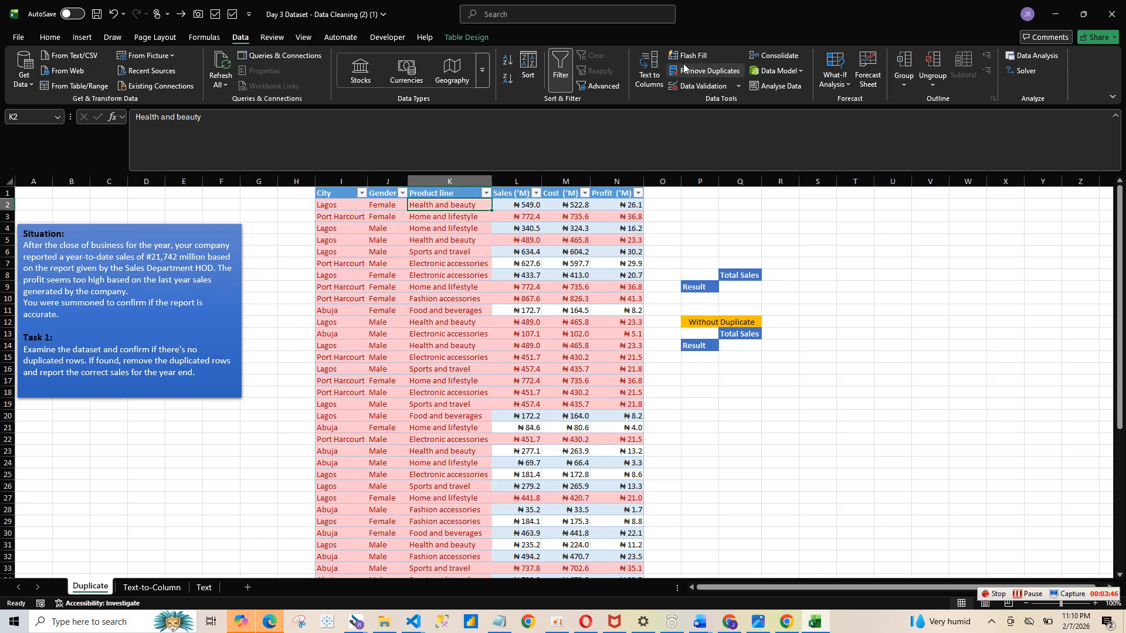
click(722, 72)
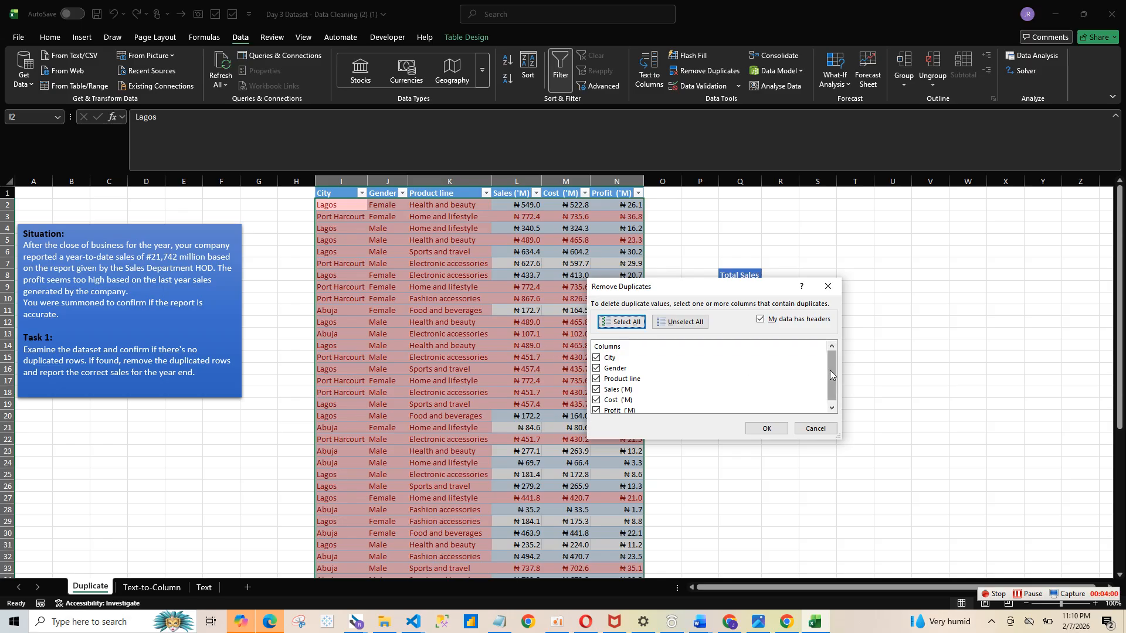
scroll(831, 375, down, 1)
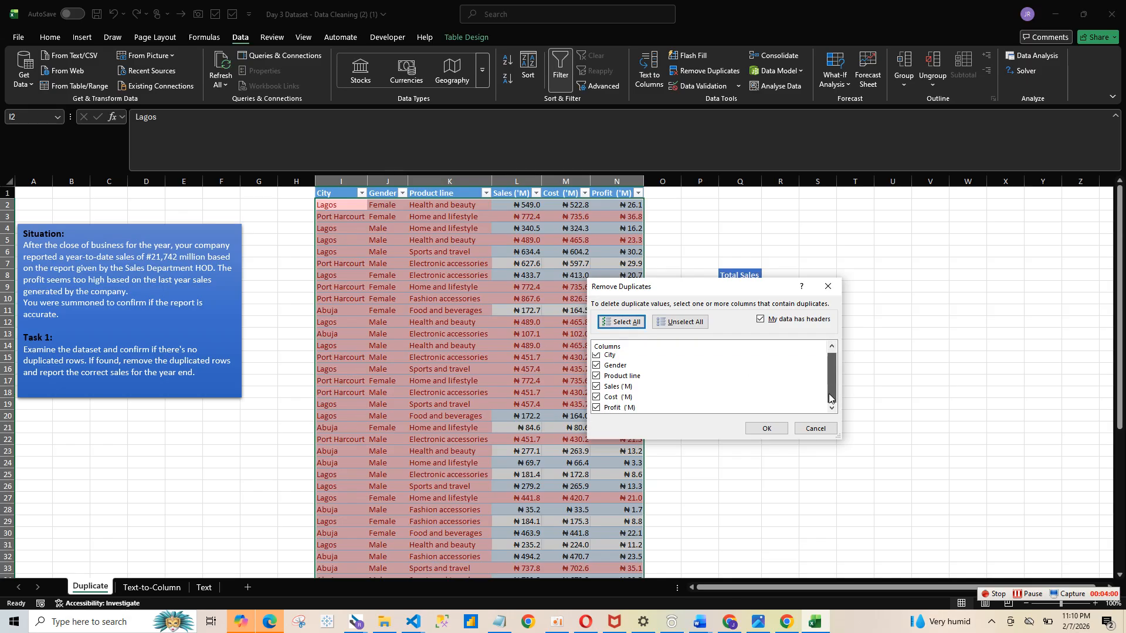
click(772, 429)
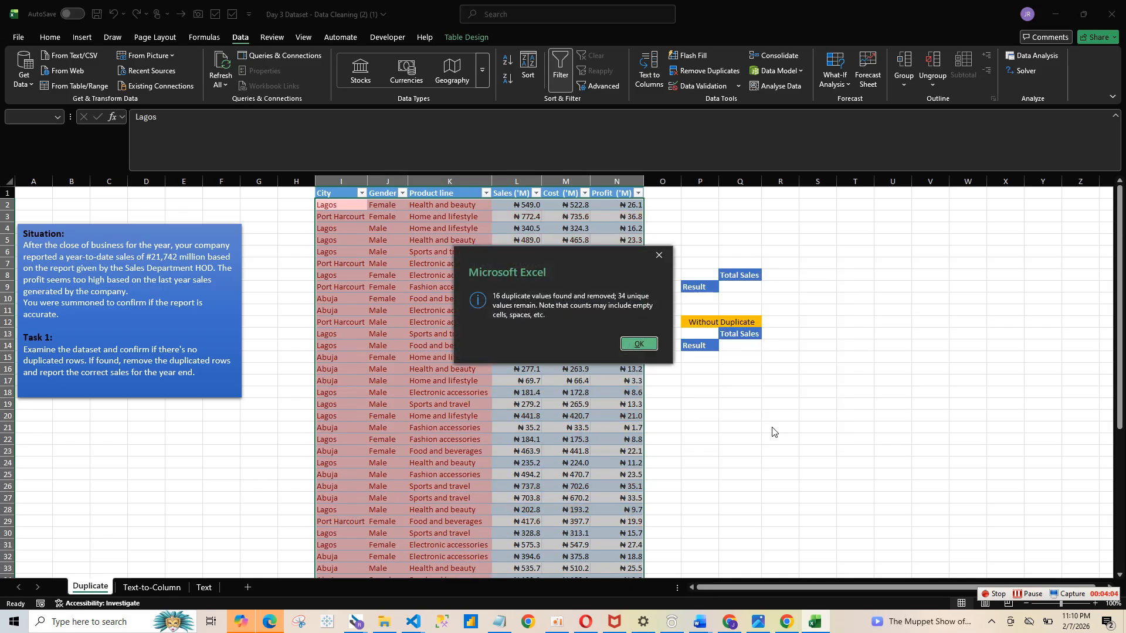
click(645, 343)
- Review the sales, cost and profit values remaining in the de-duplicated table
click(479, 285)
click(534, 309)
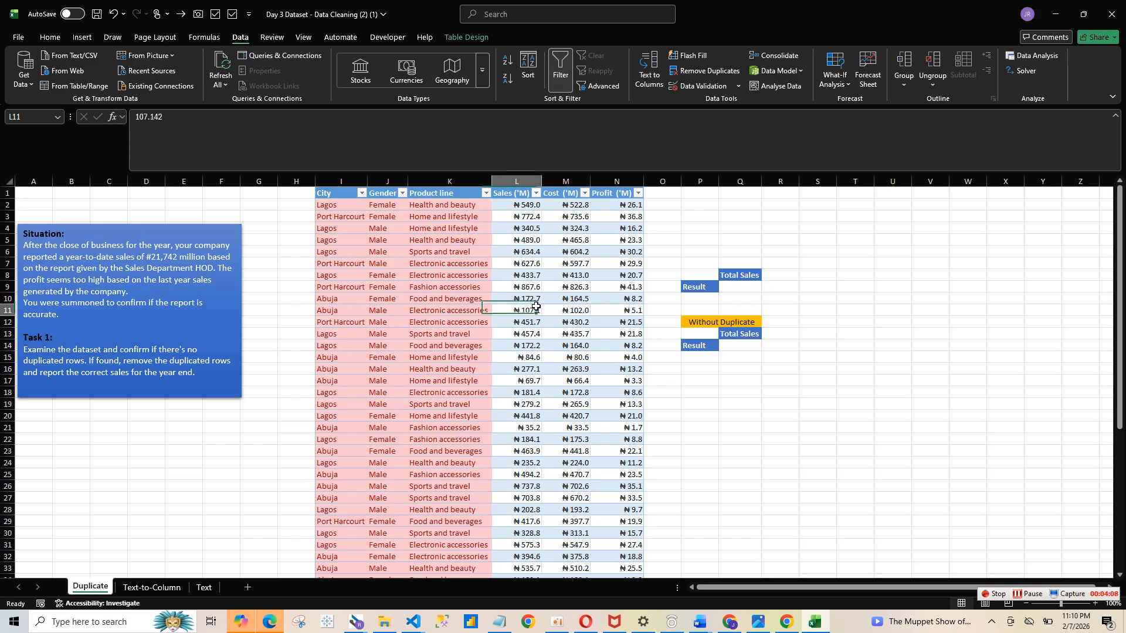
click(571, 357)
click(599, 427)
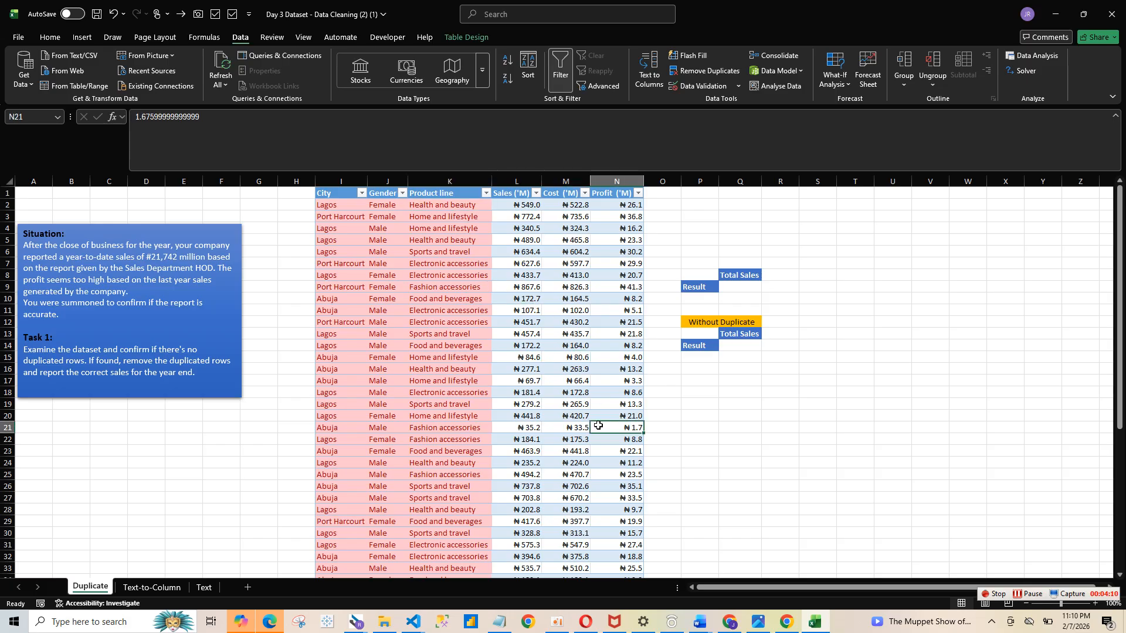
click(460, 181)
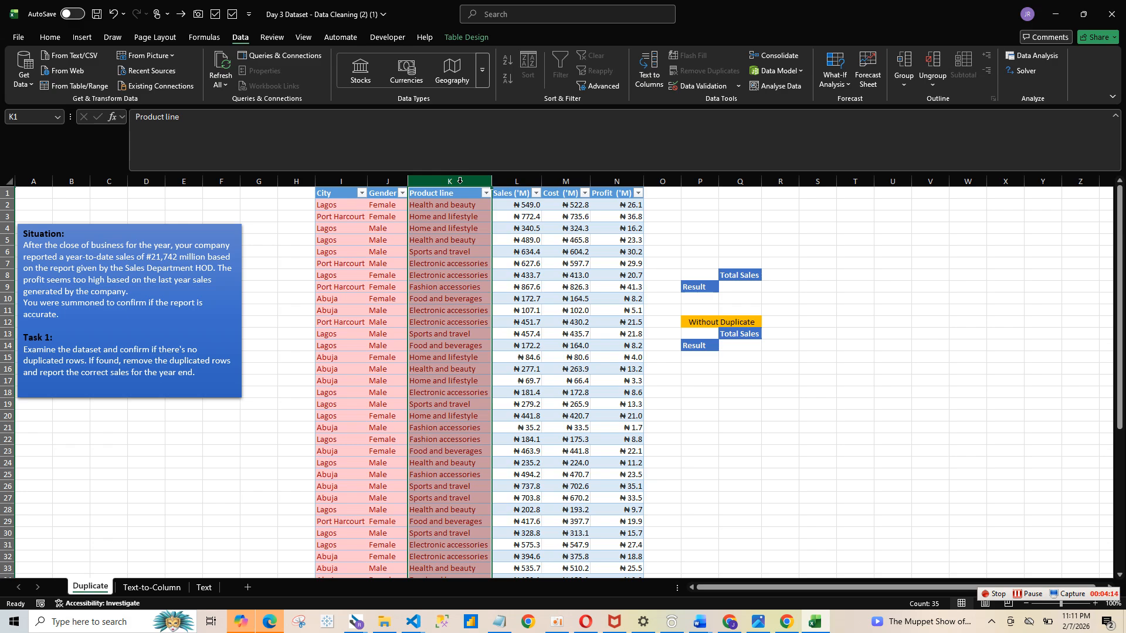
click(504, 249)
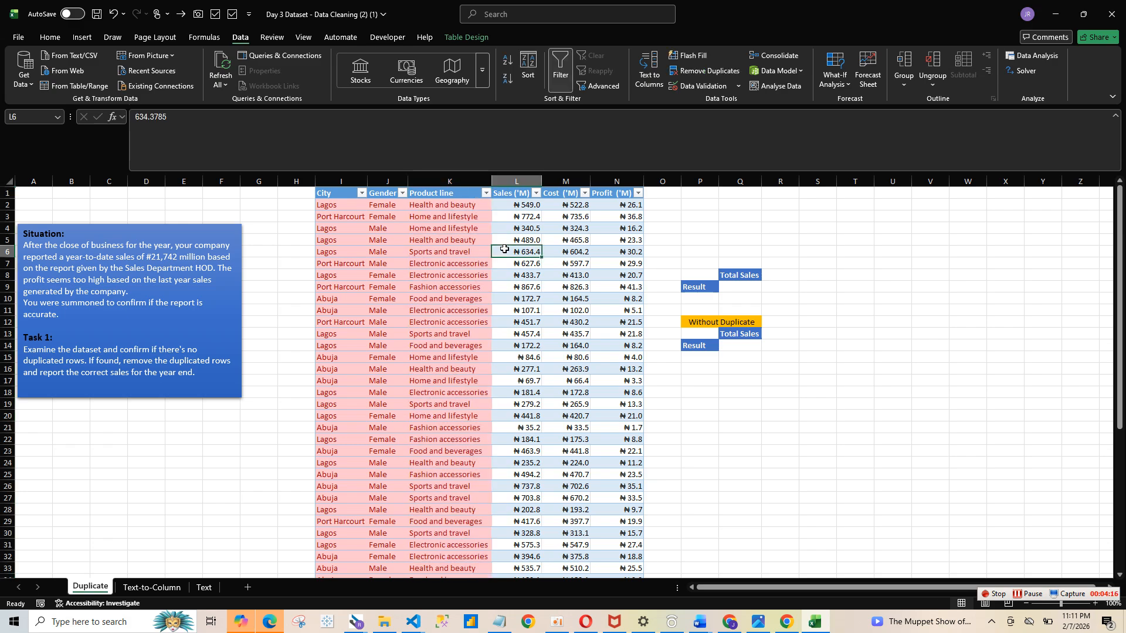
click(598, 402)
click(715, 377)
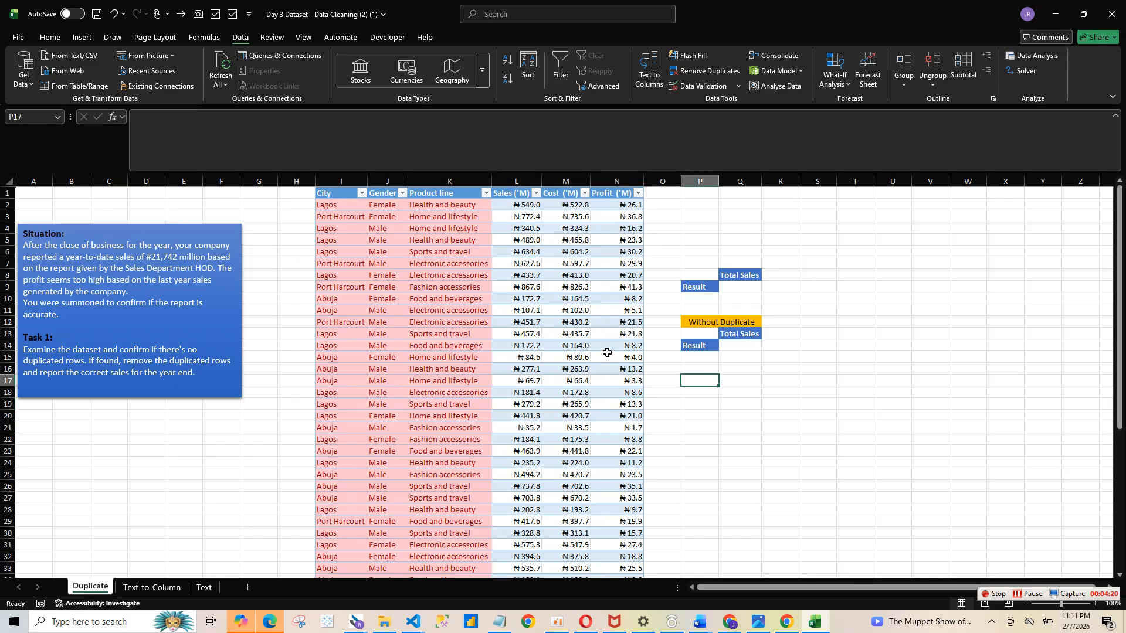
- Undo the duplicate removal on the sales table
key(ctrl+z)
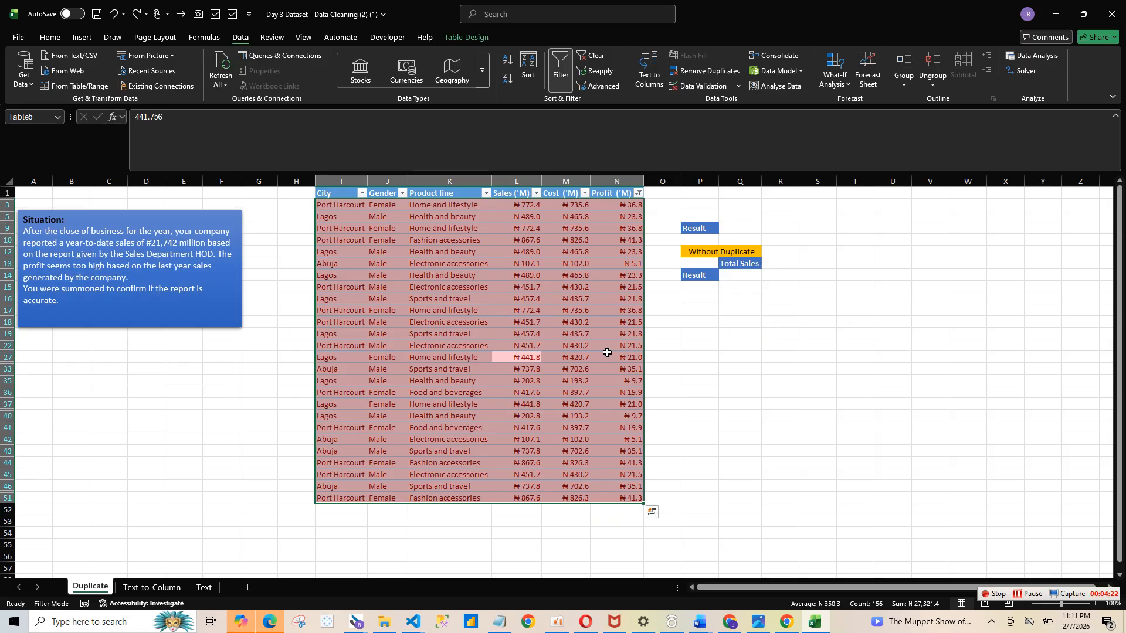
click(726, 374)
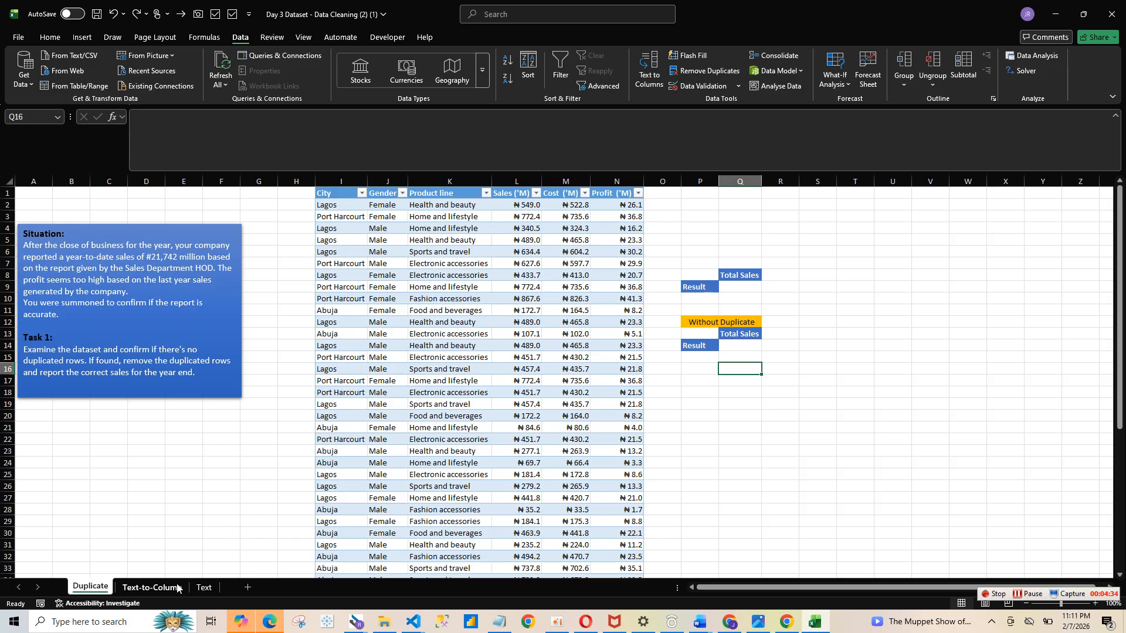
- Select the Date column on the Text-to-Column sheet and open the Text to Columns wizard
click(151, 587)
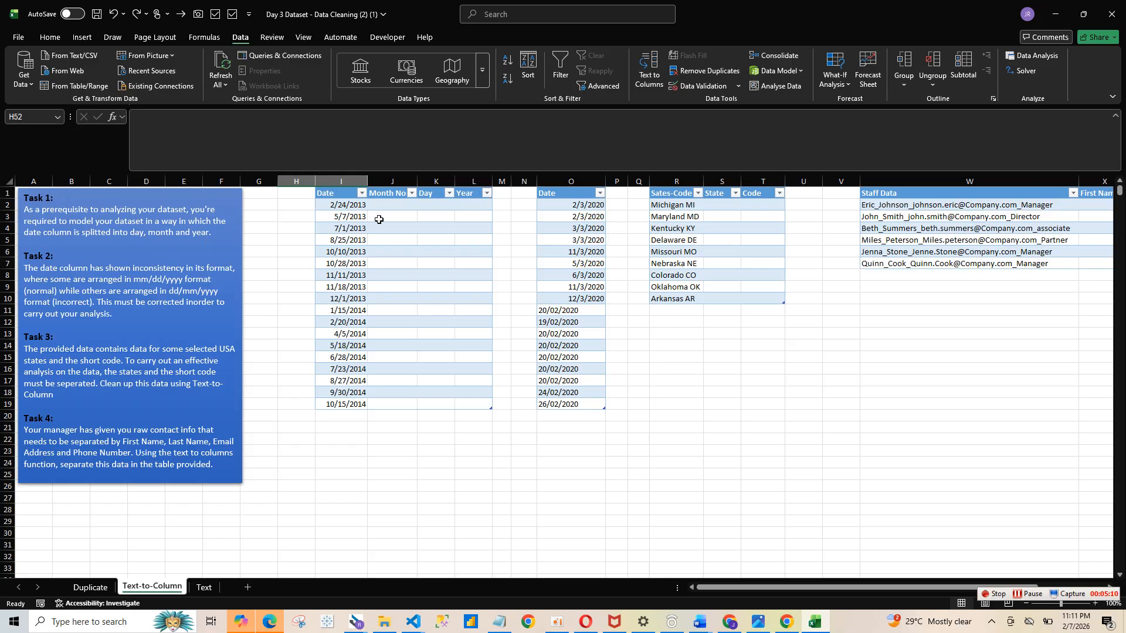
click(393, 204)
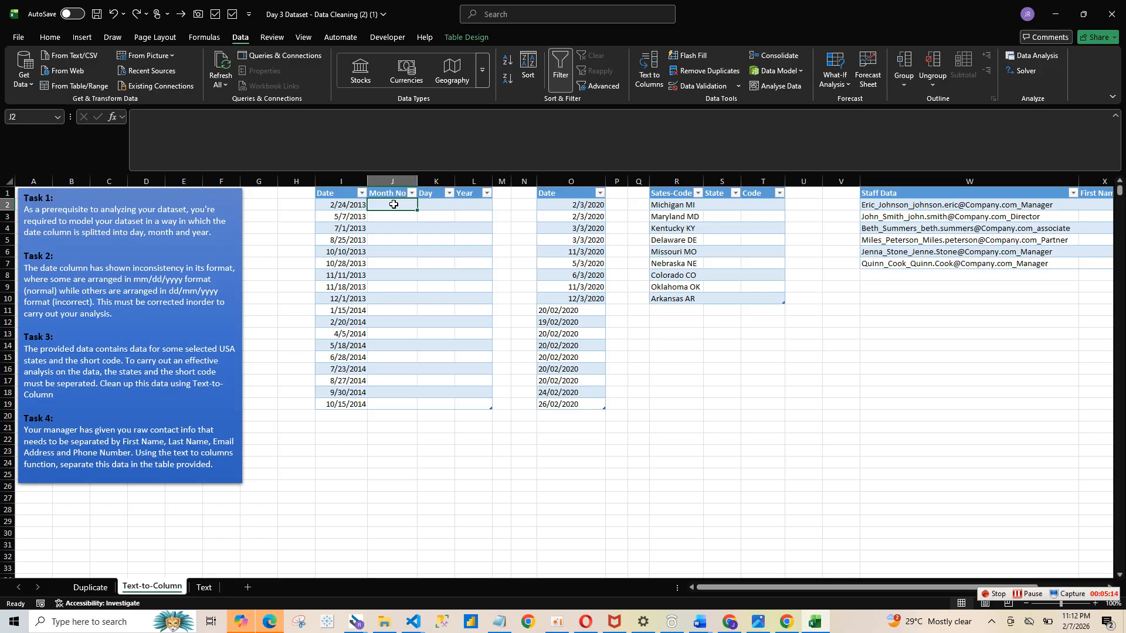
click(349, 183)
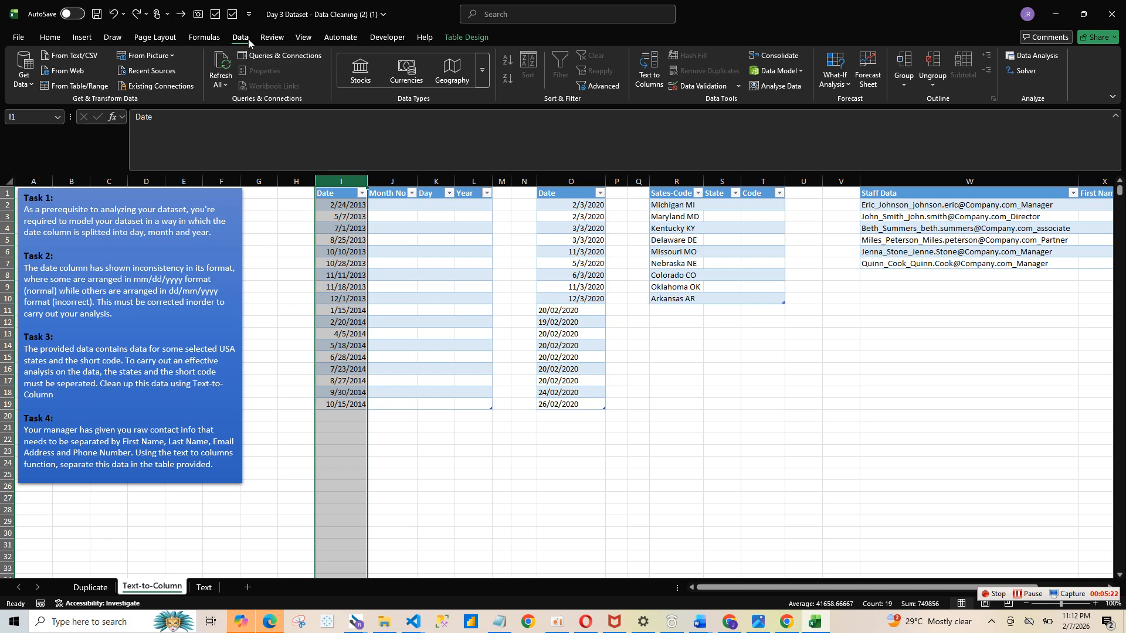
click(82, 36)
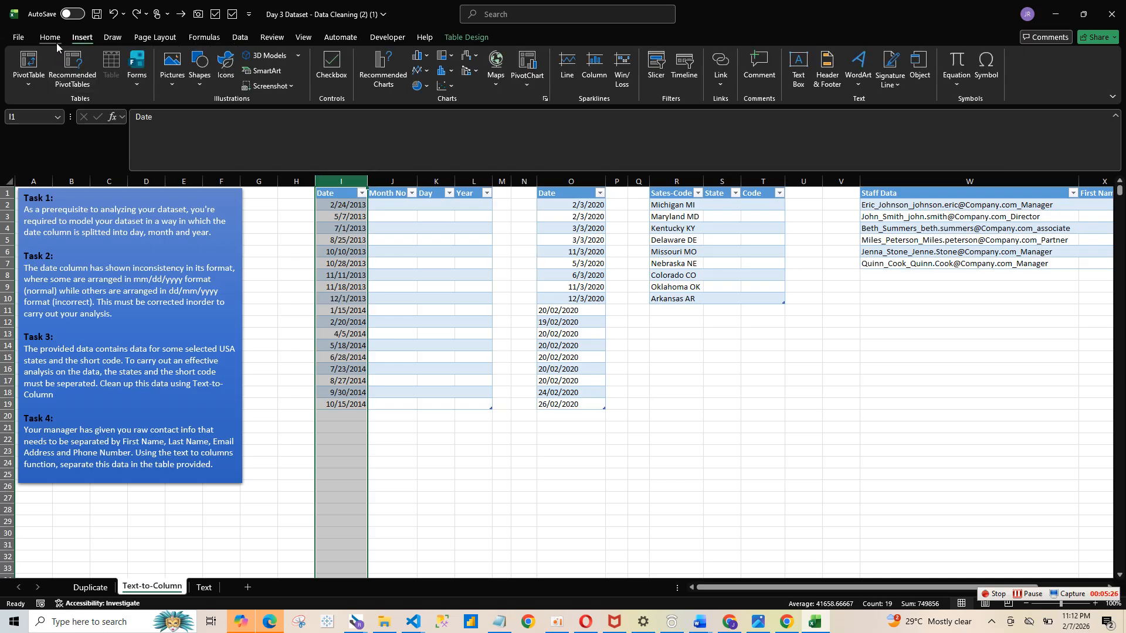
click(57, 40)
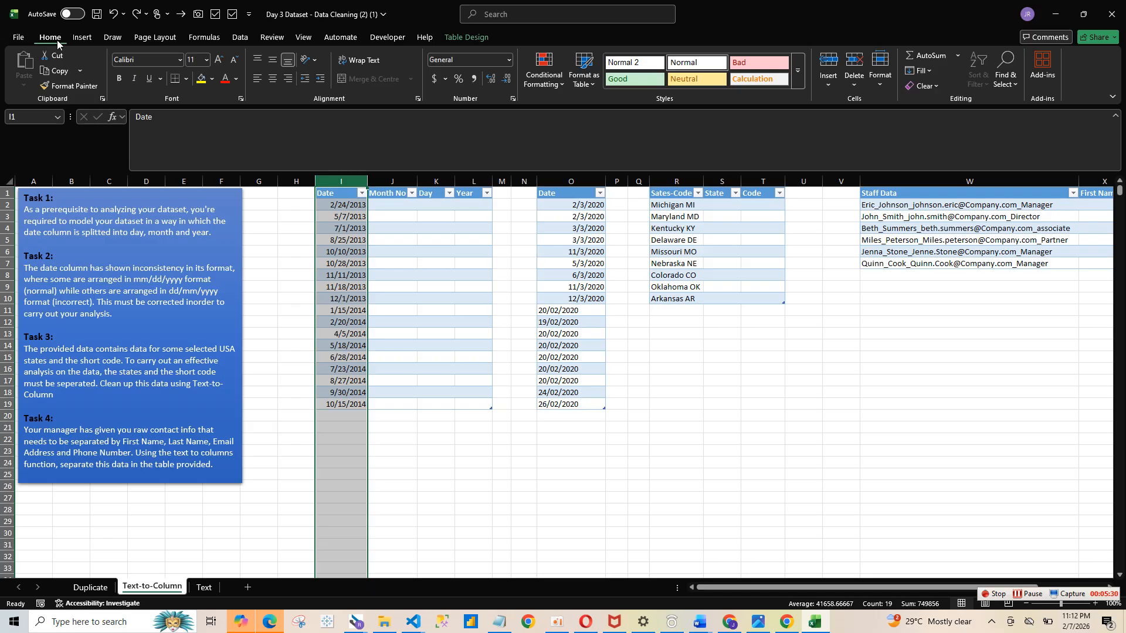
click(248, 38)
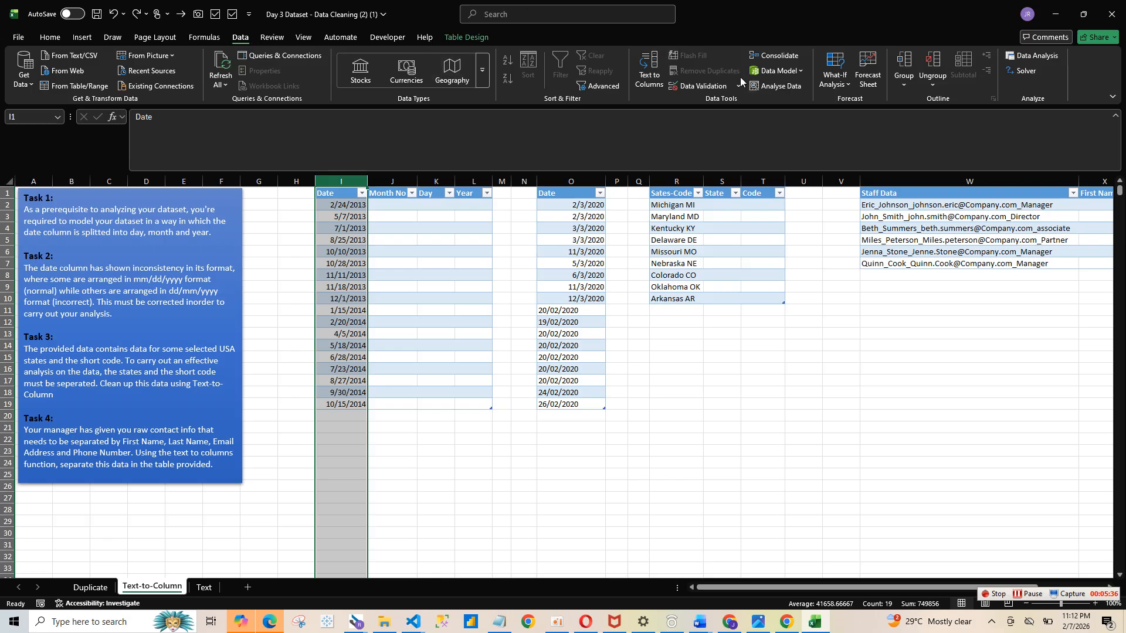
click(652, 85)
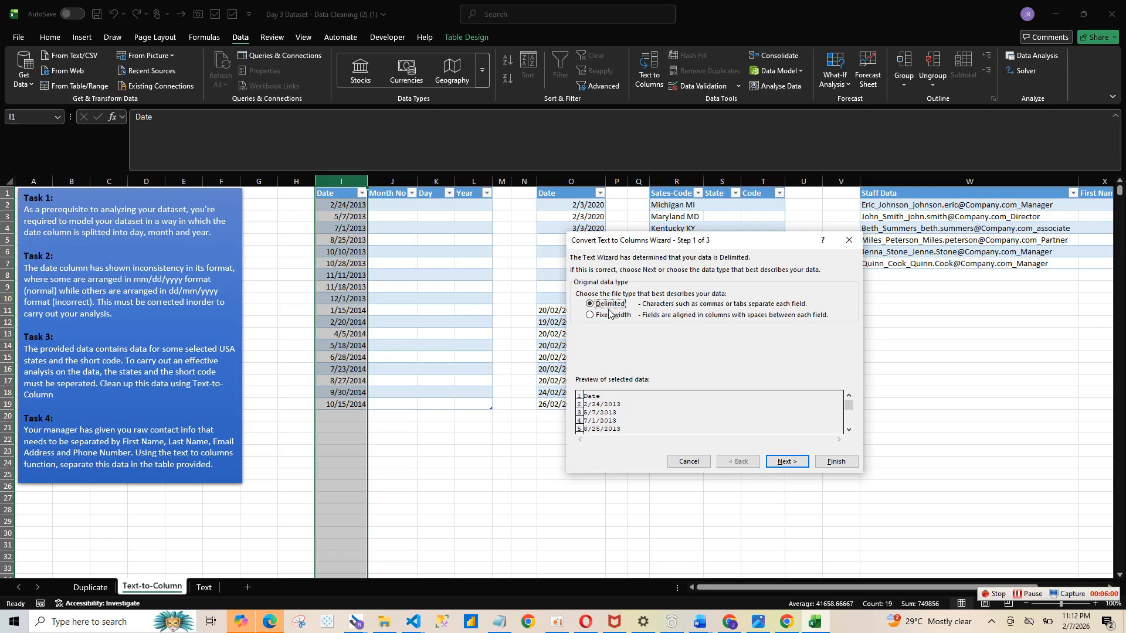
click(591, 317)
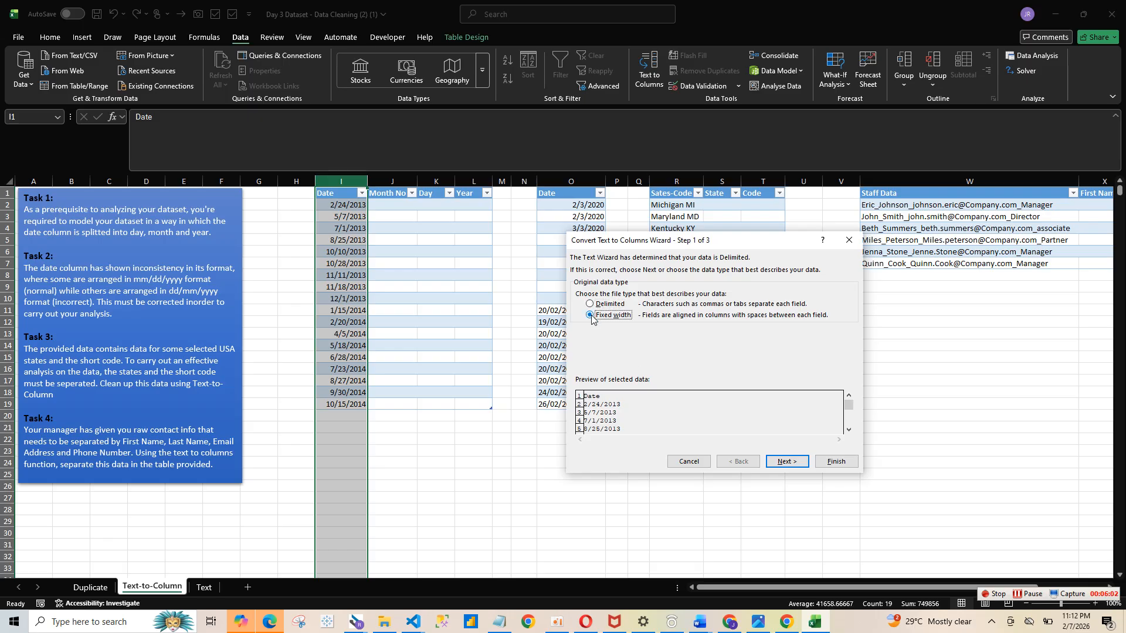
click(786, 462)
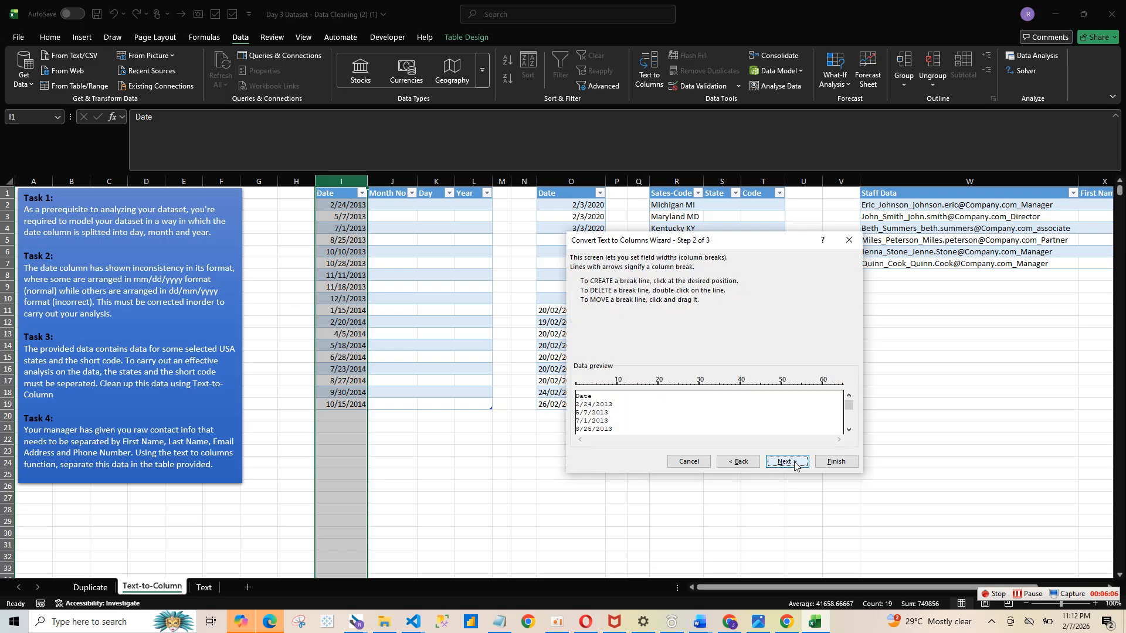
click(737, 462)
- Split the dates into separate columns as Delimited data using / as the other delimiter, replacing existing cells
click(622, 308)
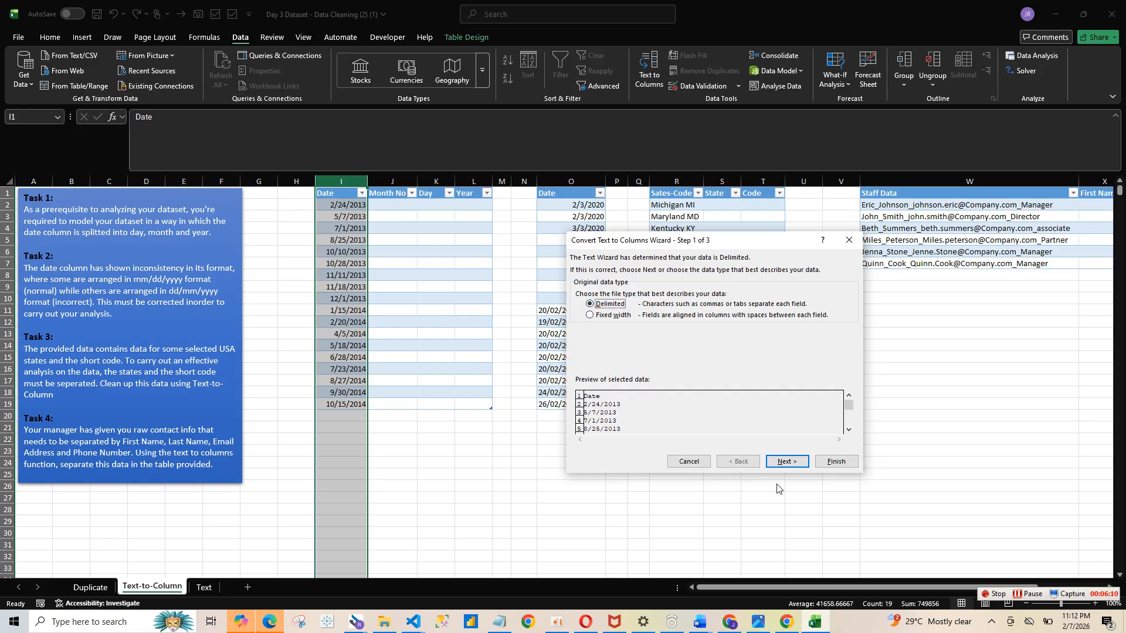
click(796, 461)
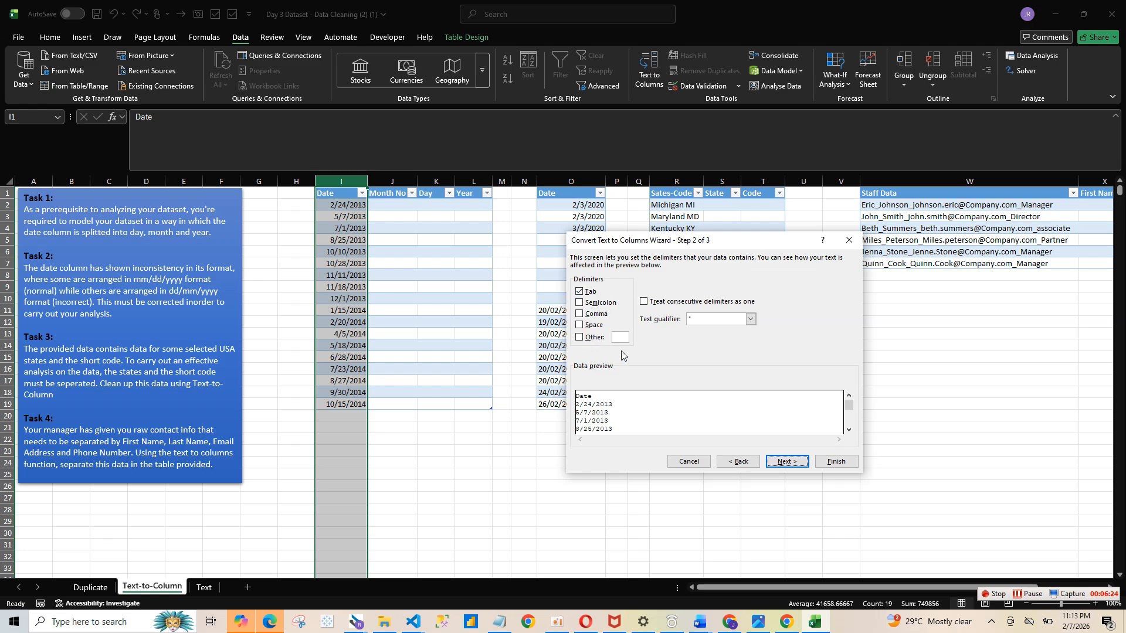
click(595, 338)
text(/)
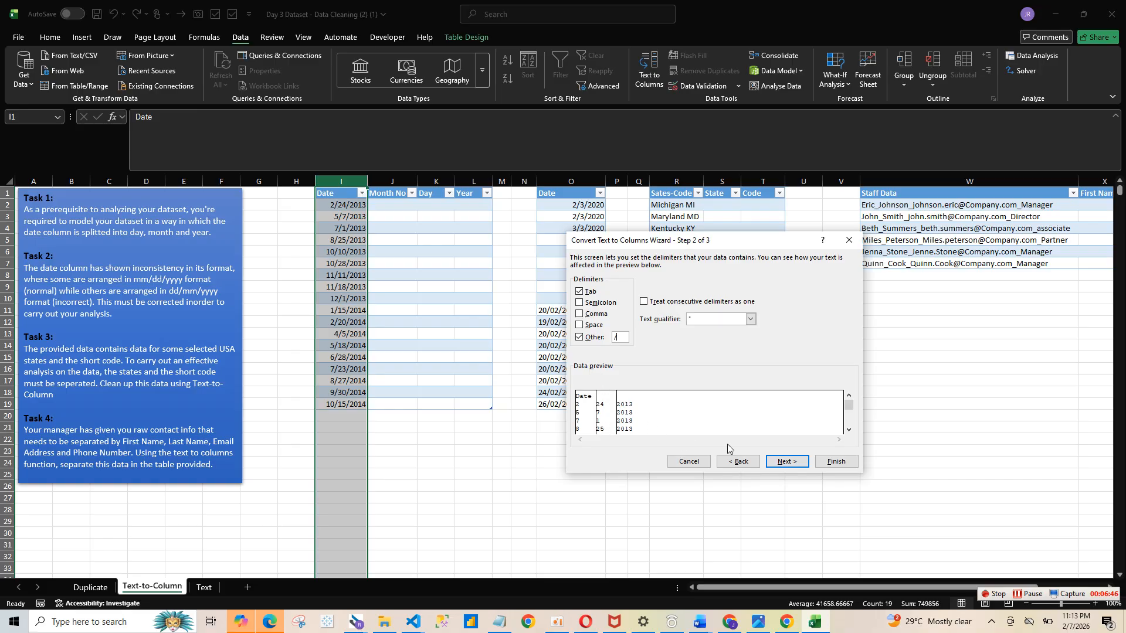
click(792, 462)
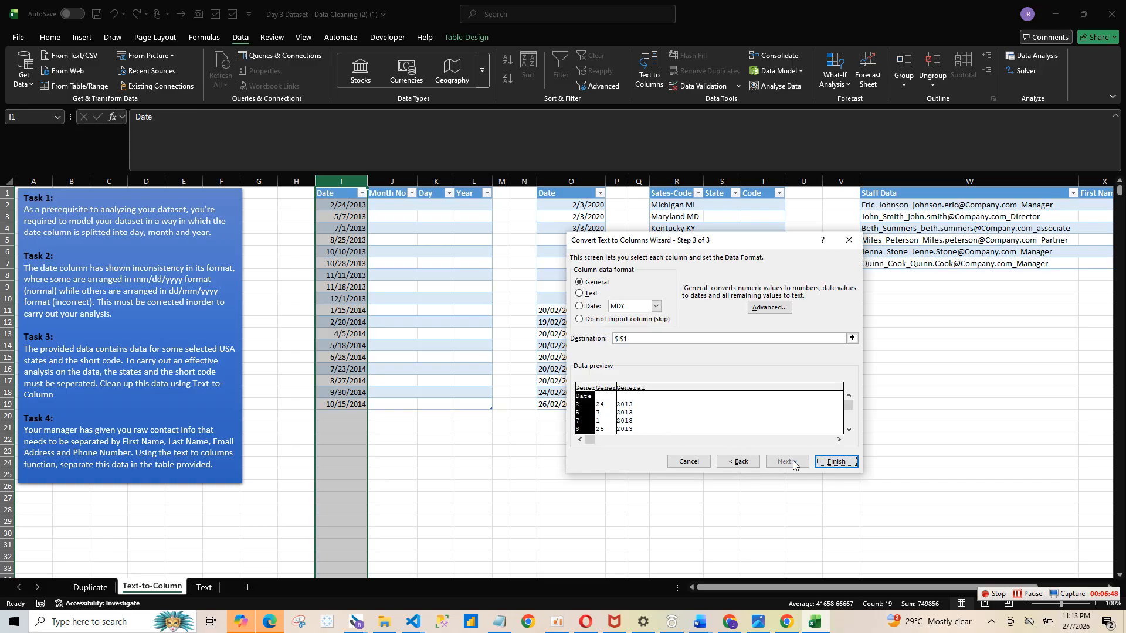
click(830, 463)
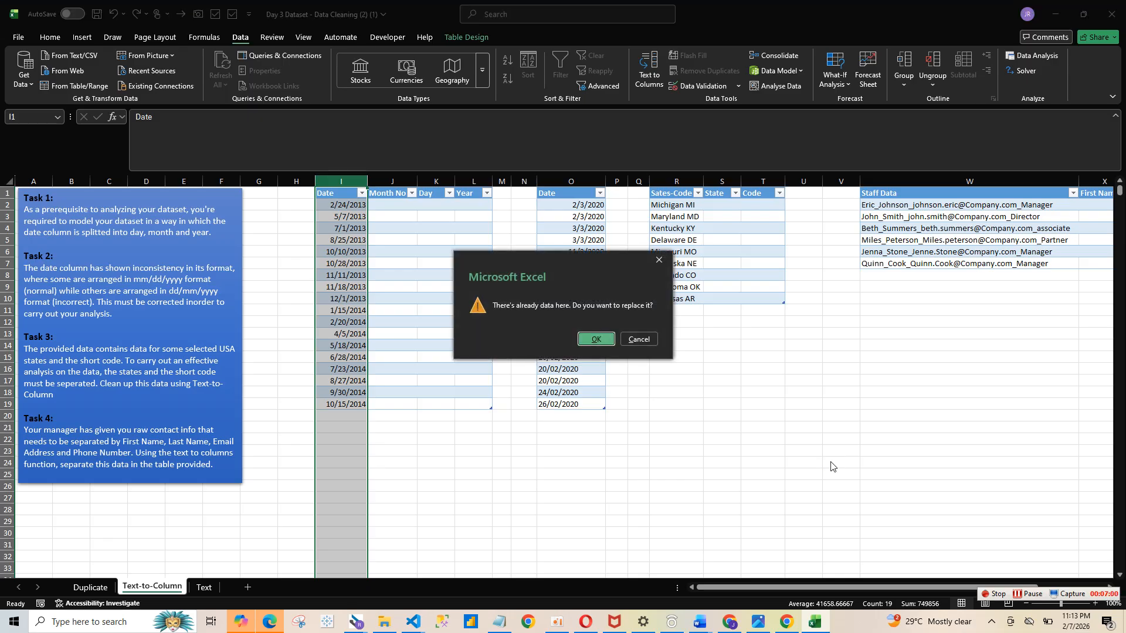
click(596, 340)
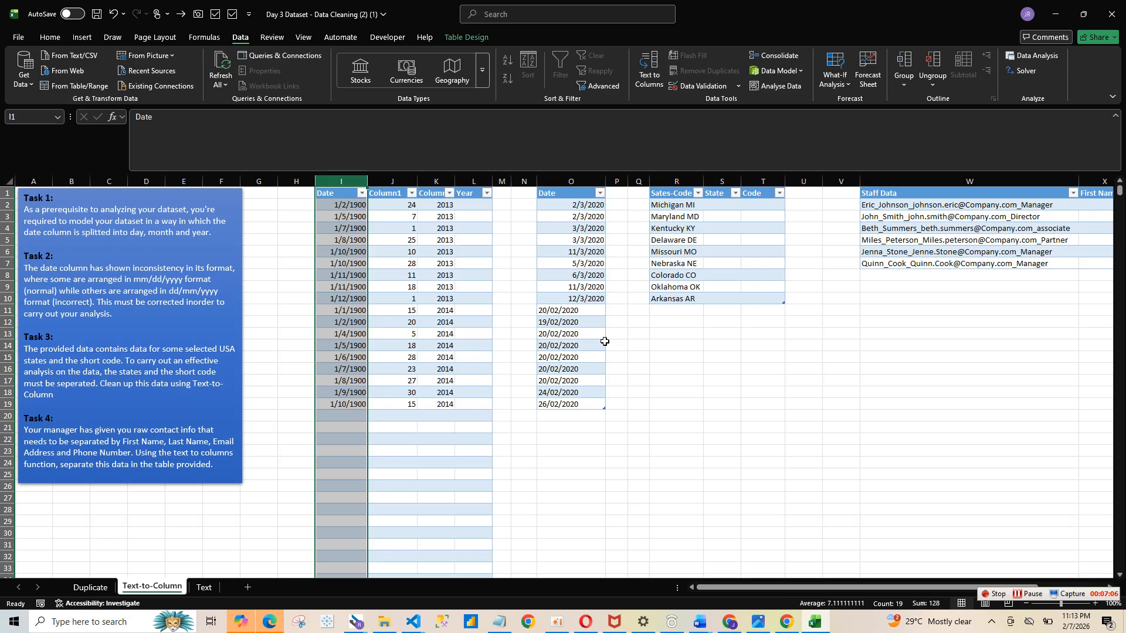
- Undo the Text to Columns split of the Date column
click(384, 209)
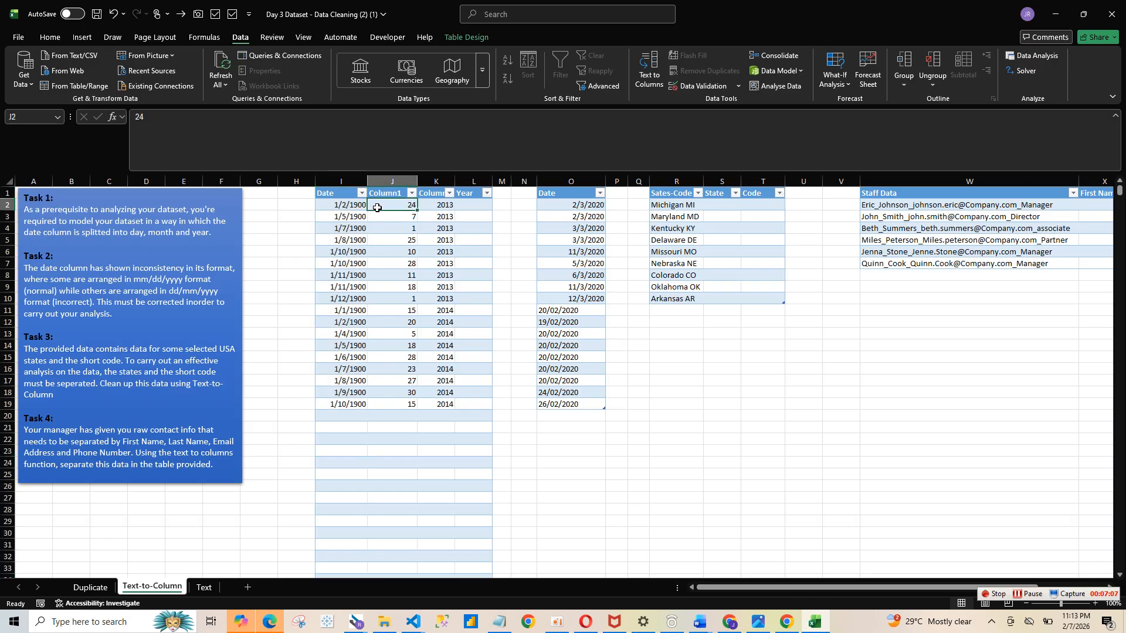
click(433, 207)
click(414, 203)
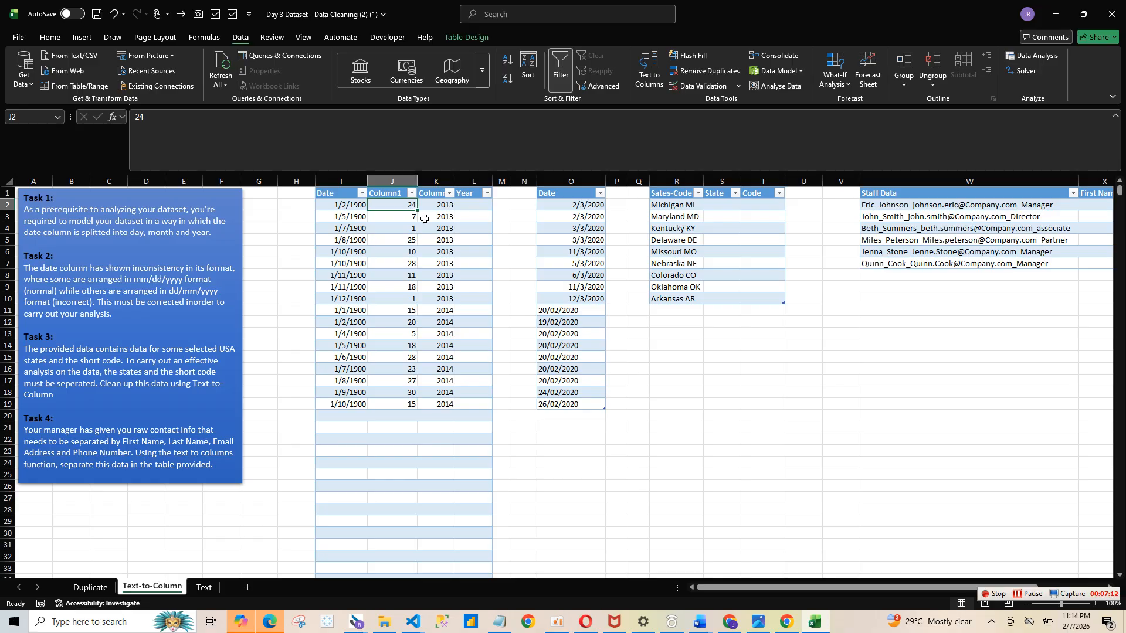
click(436, 208)
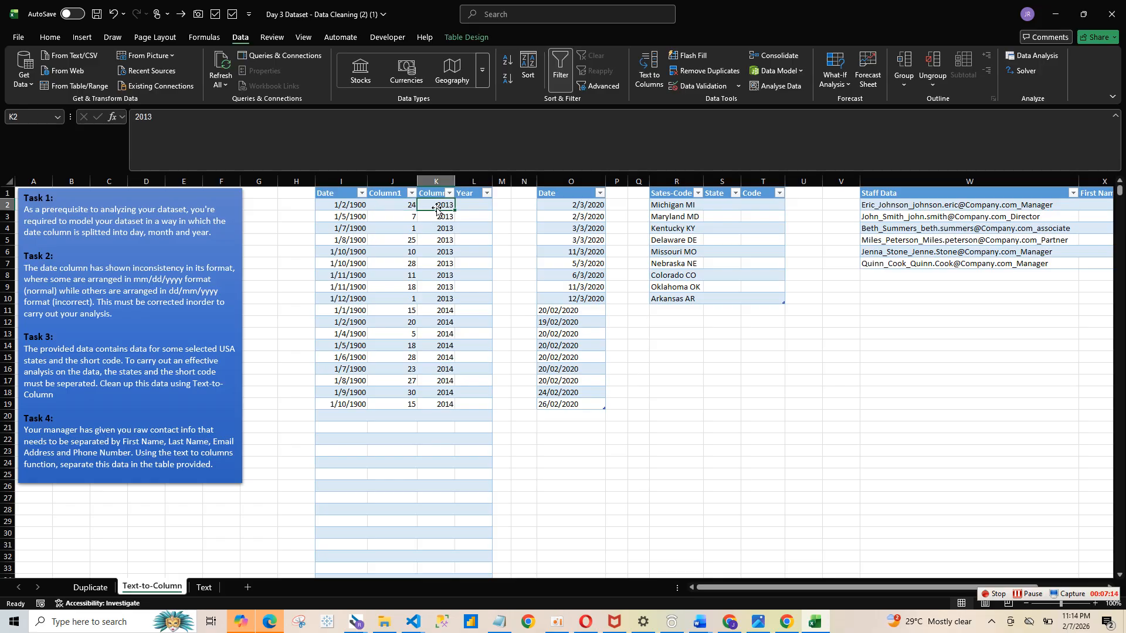
drag(398, 206, 394, 392)
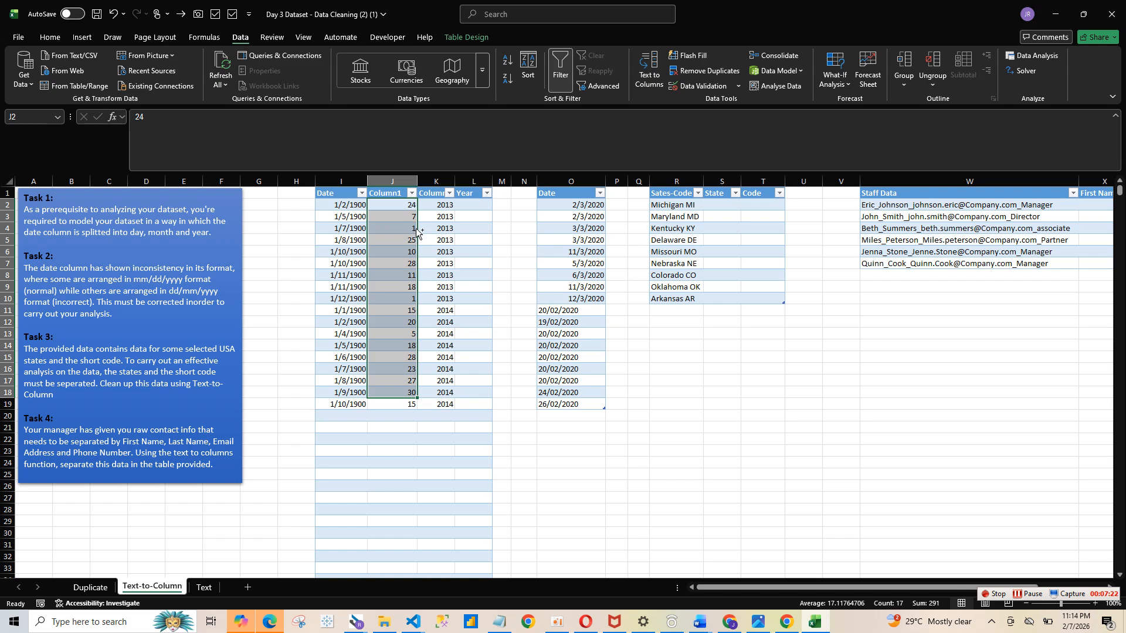
key(ctrl+z)
- Copy the Date column and paste it into a new sheet
key(ctrl+c)
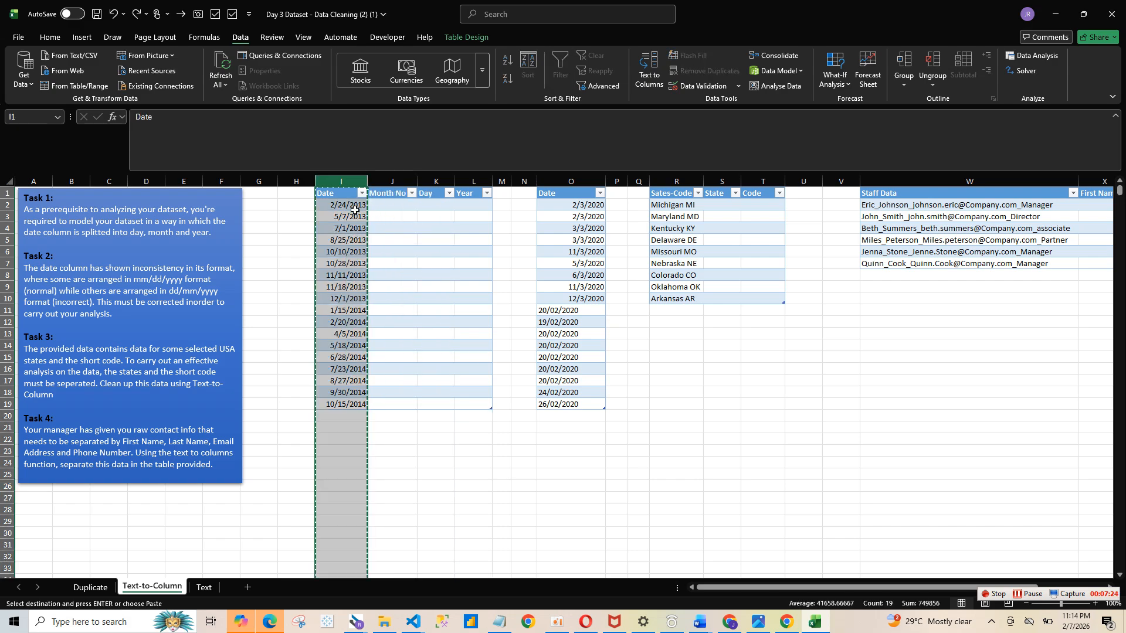
click(247, 587)
key(ctrl+v)
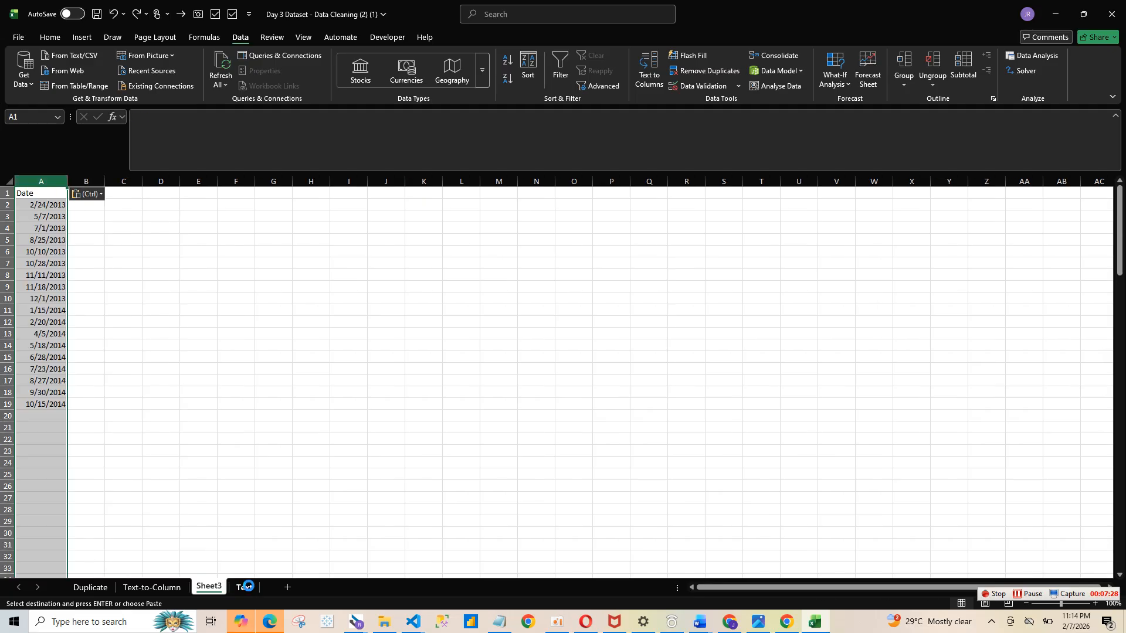
- Split the pasted dates on the new sheet with Text to Columns, keeping the wizard's existing settings
click(649, 69)
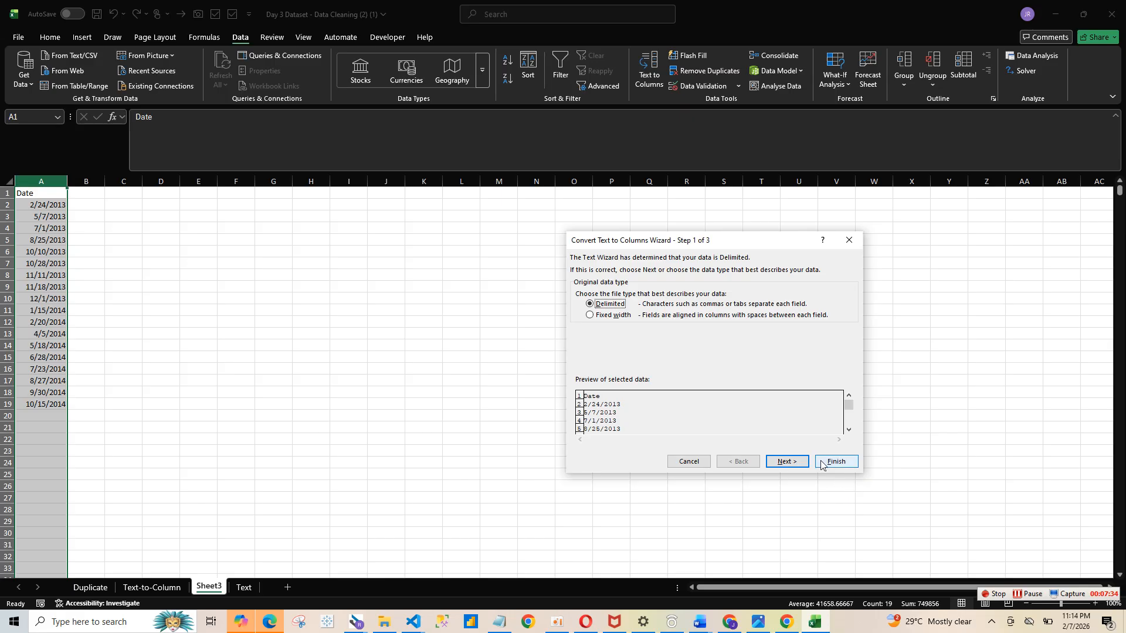
click(787, 462)
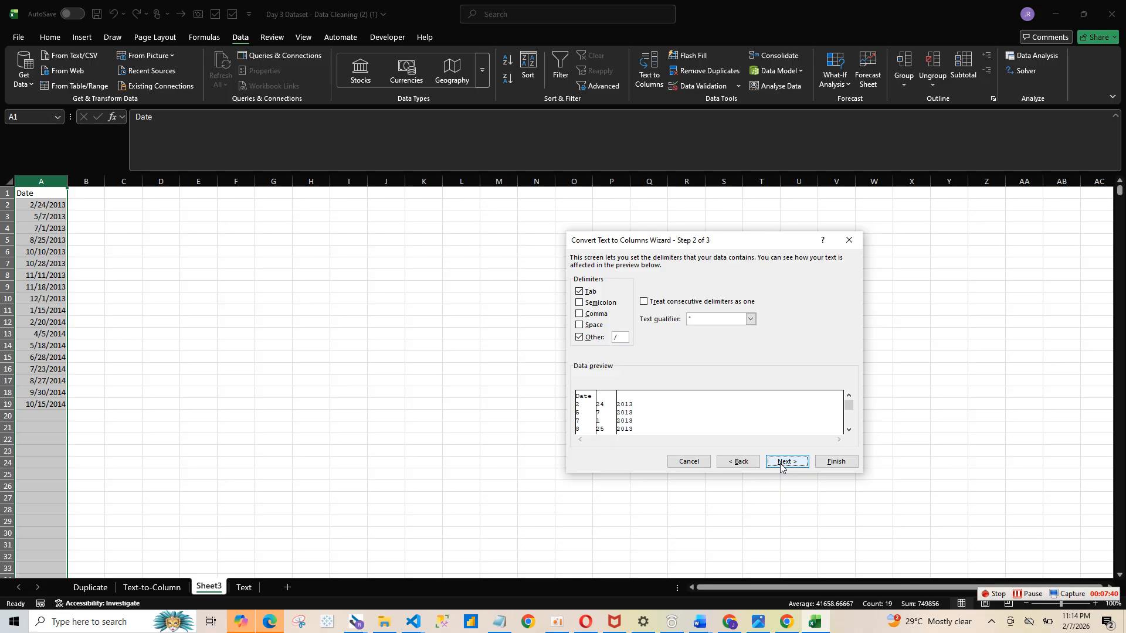
click(780, 464)
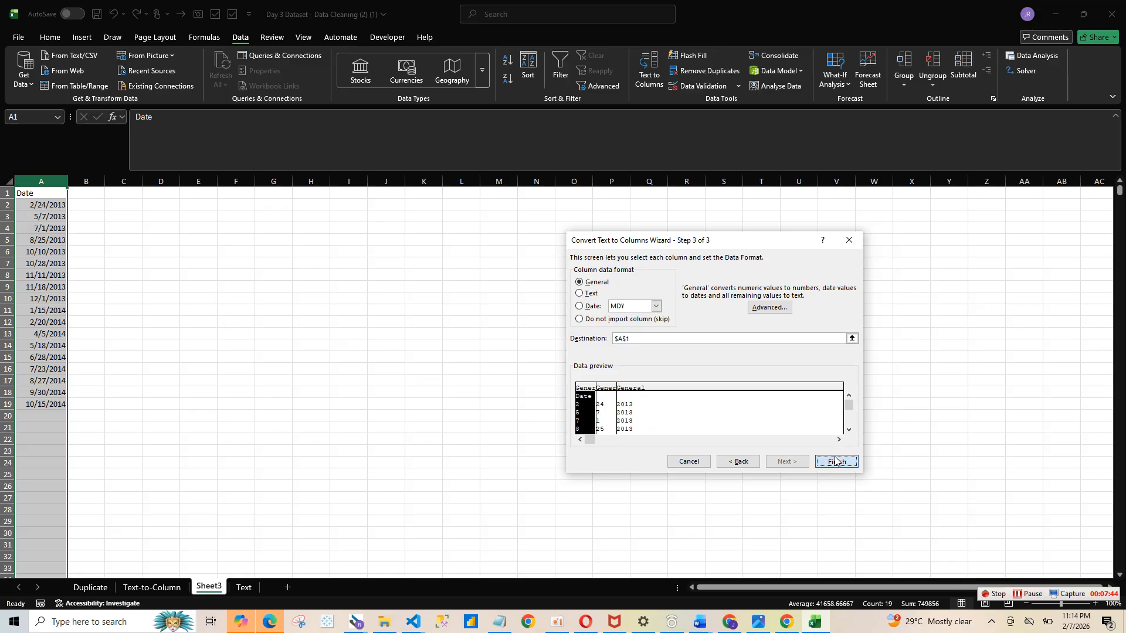
click(835, 461)
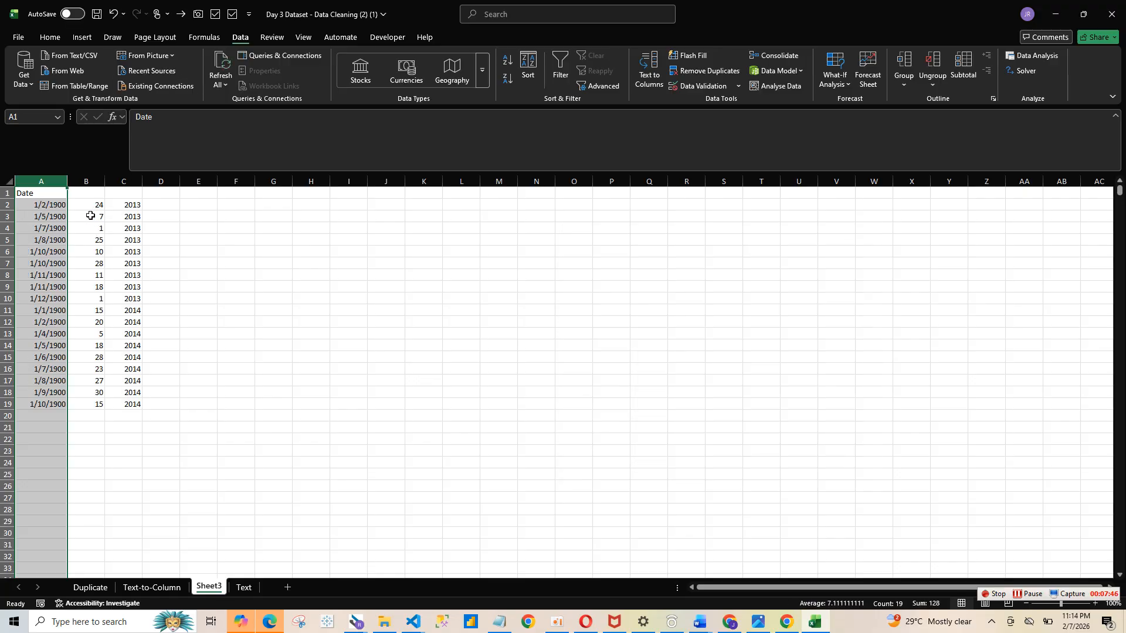
- Inspect the split day, month and year columns on the new sheet
drag(93, 204, 121, 416)
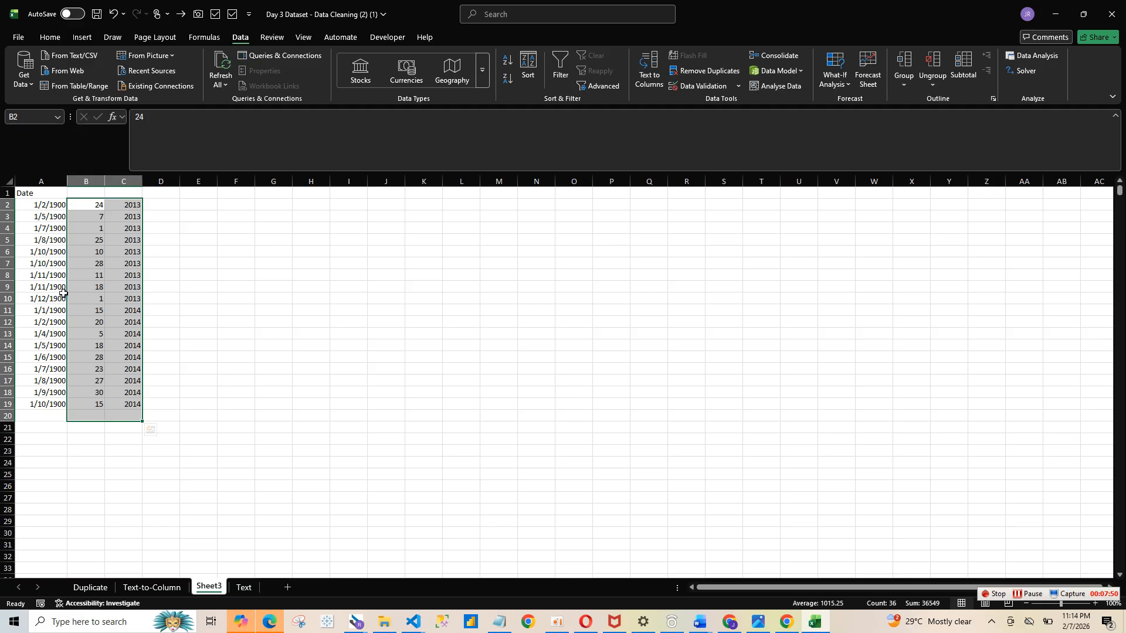
drag(41, 192, 125, 405)
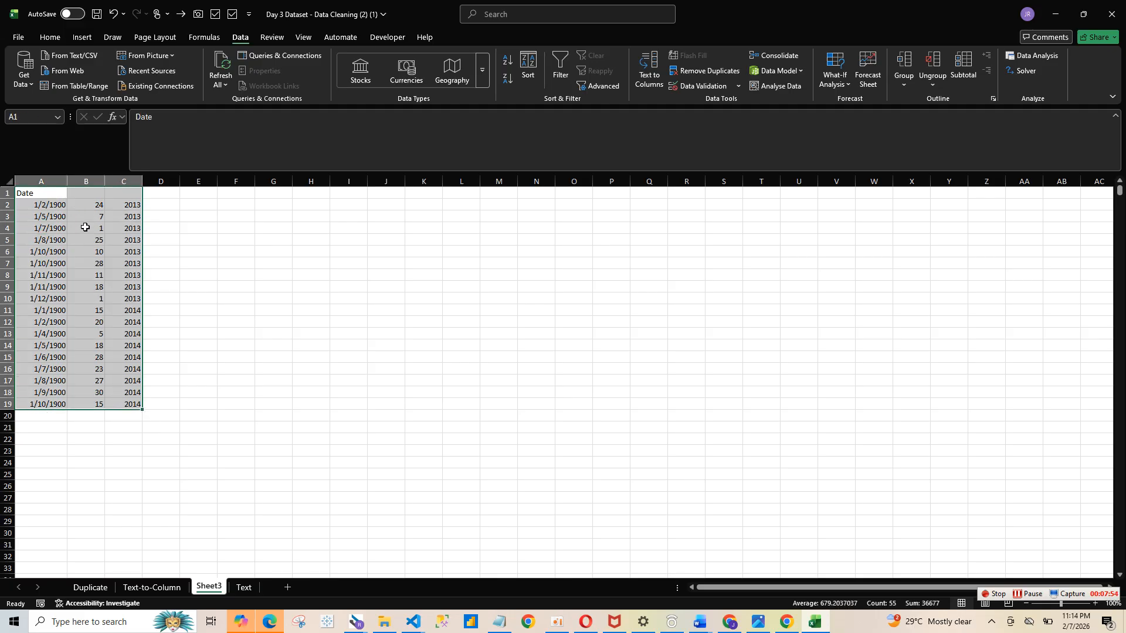
drag(83, 212, 126, 378)
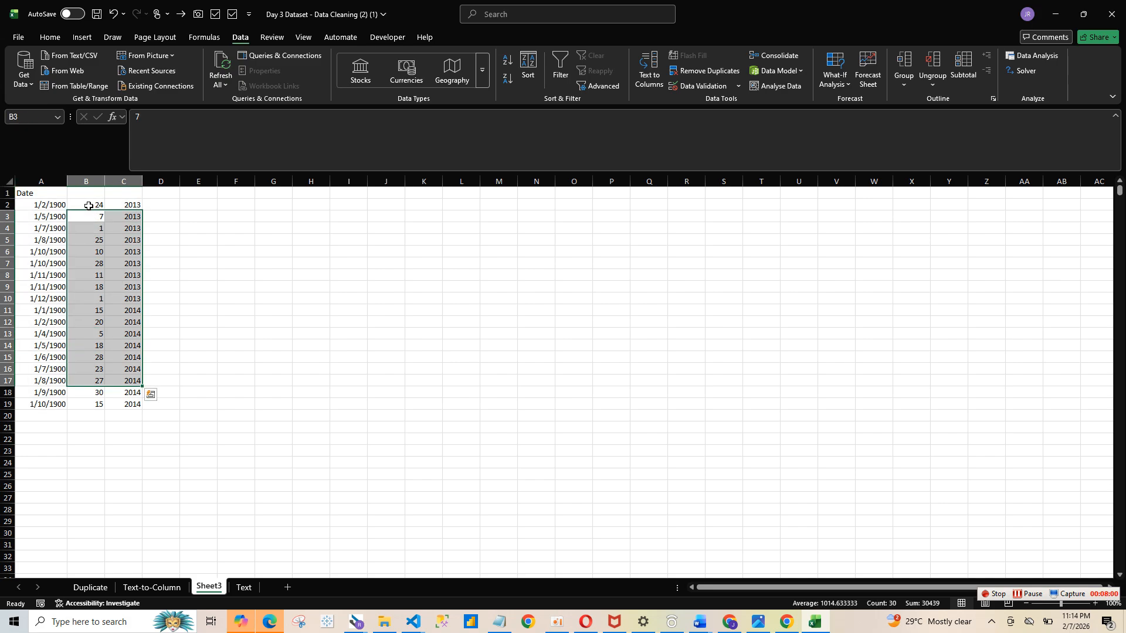
click(89, 205)
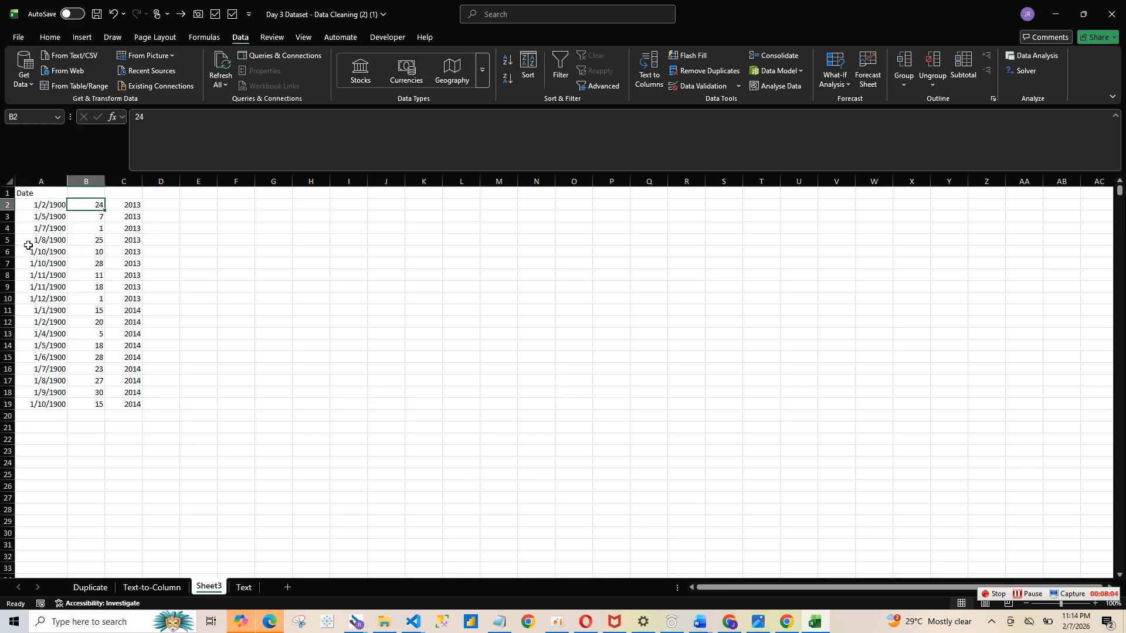
drag(92, 204, 127, 404)
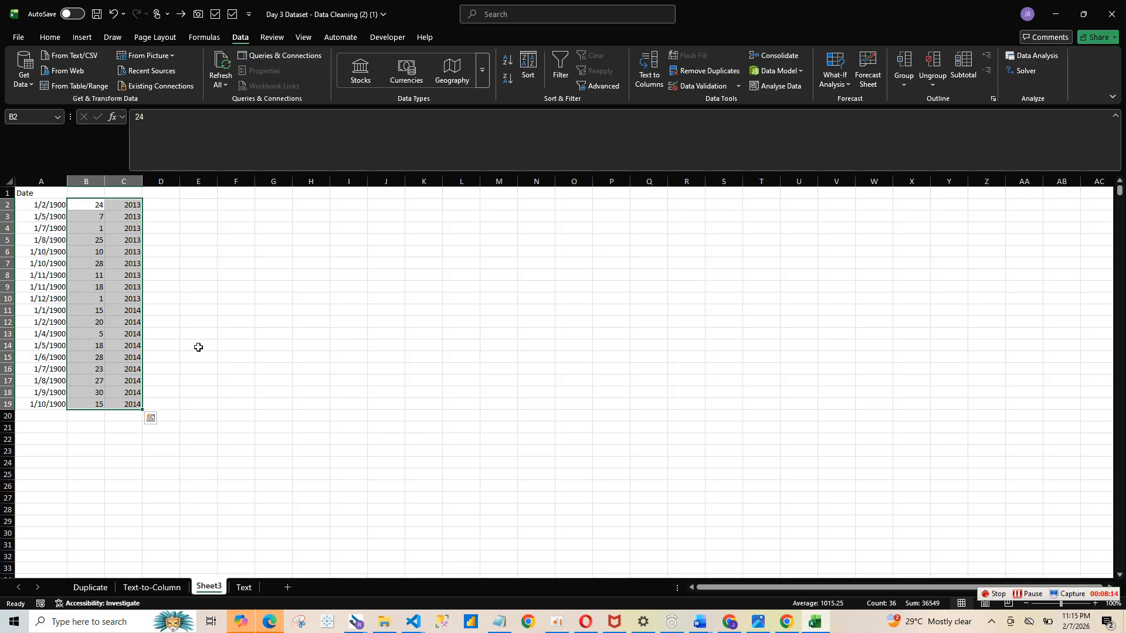
click(36, 205)
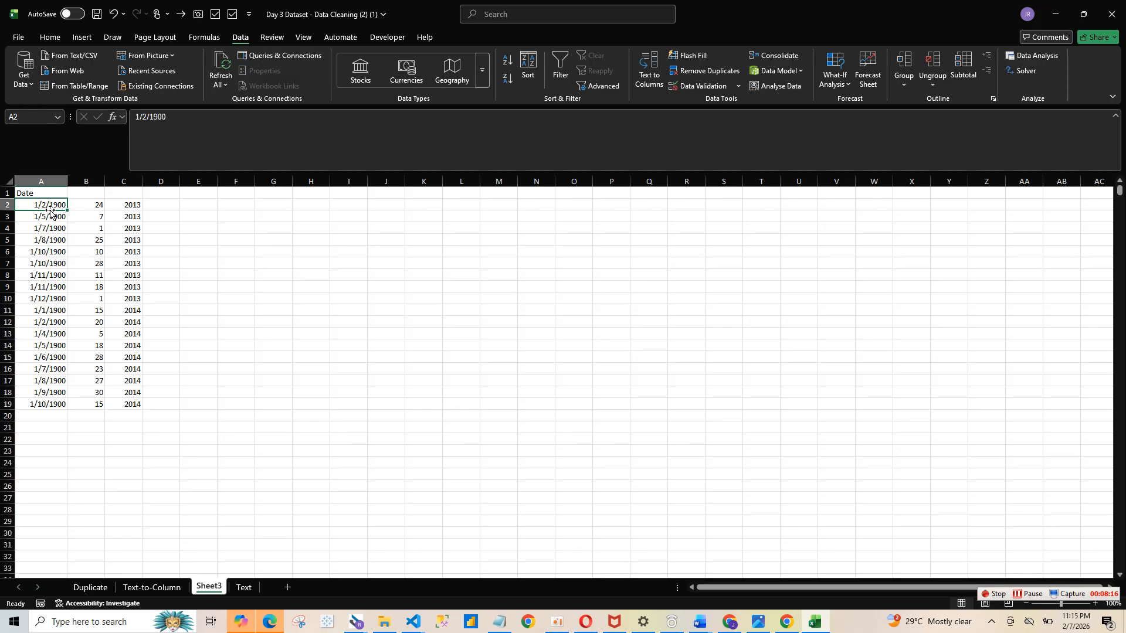
click(51, 183)
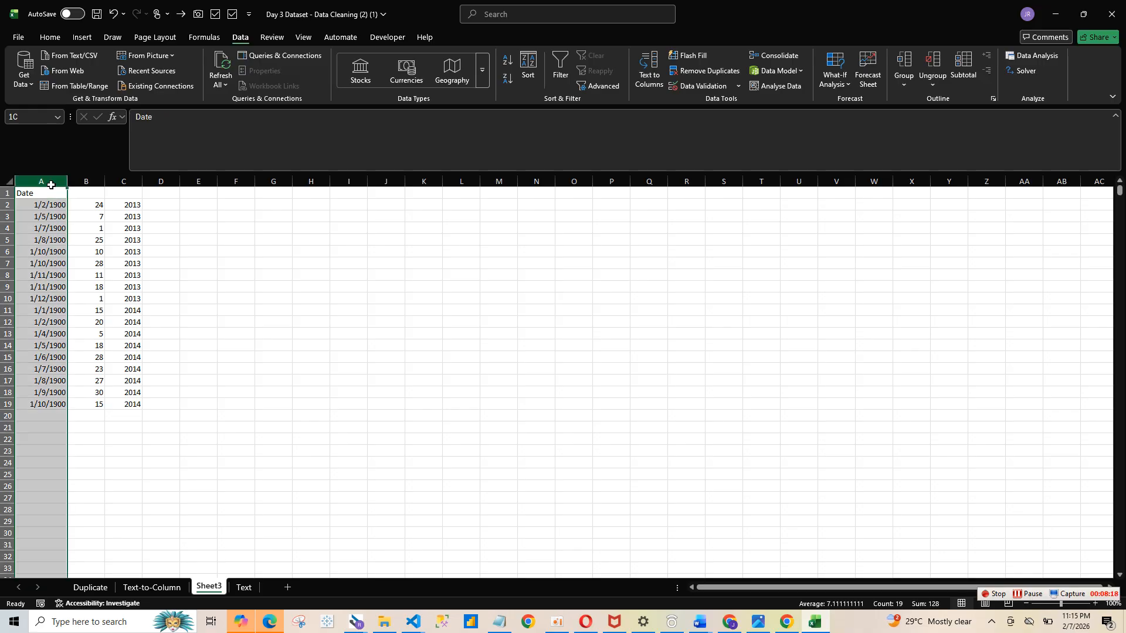
click(93, 208)
drag(93, 208, 122, 424)
- Apply the Short Date number format to the second Date column on the Text-to-Column sheet
click(134, 589)
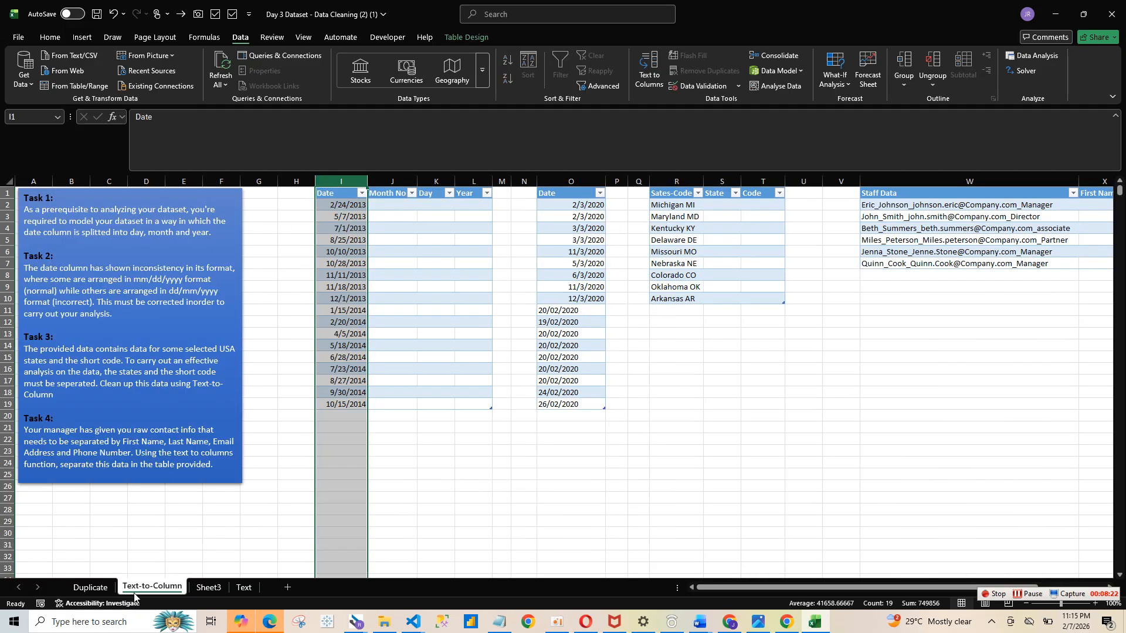
click(582, 183)
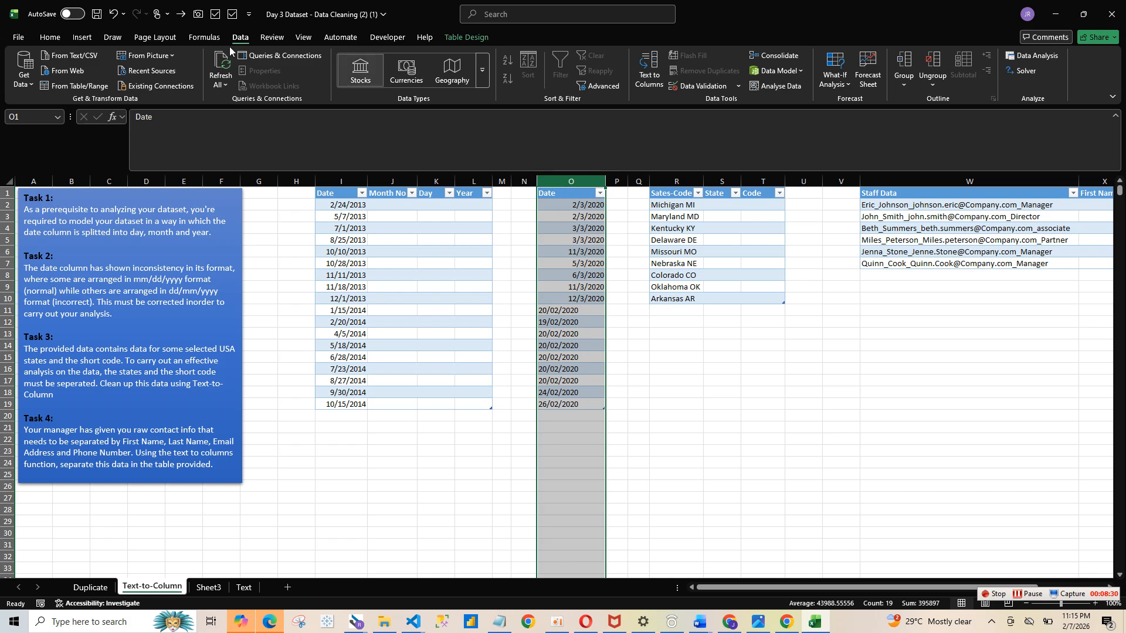
click(56, 37)
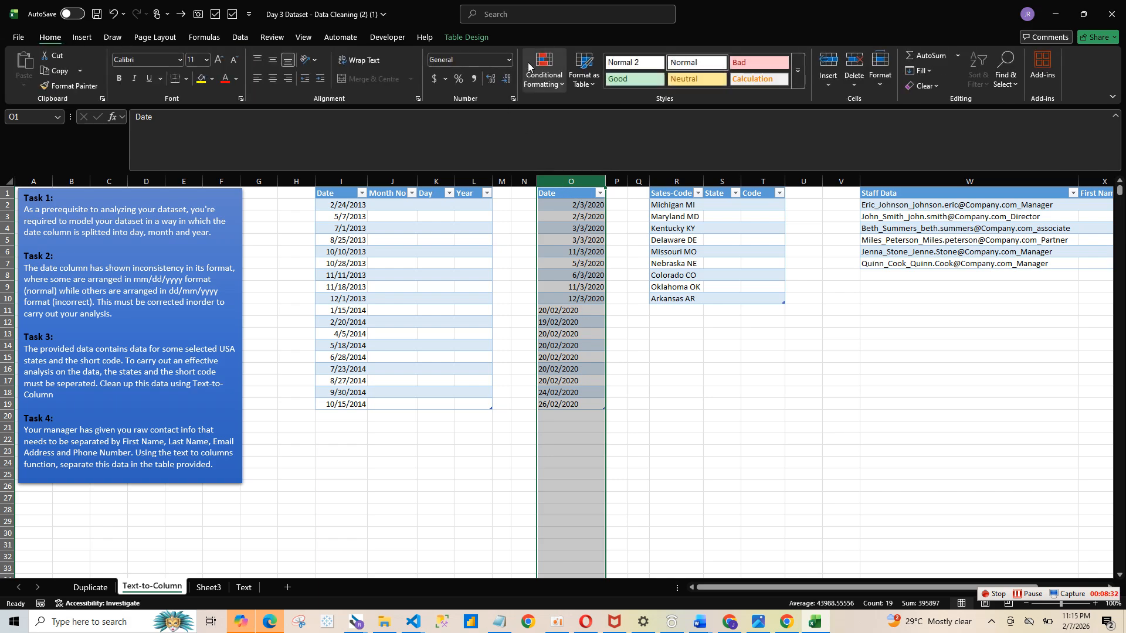
click(508, 59)
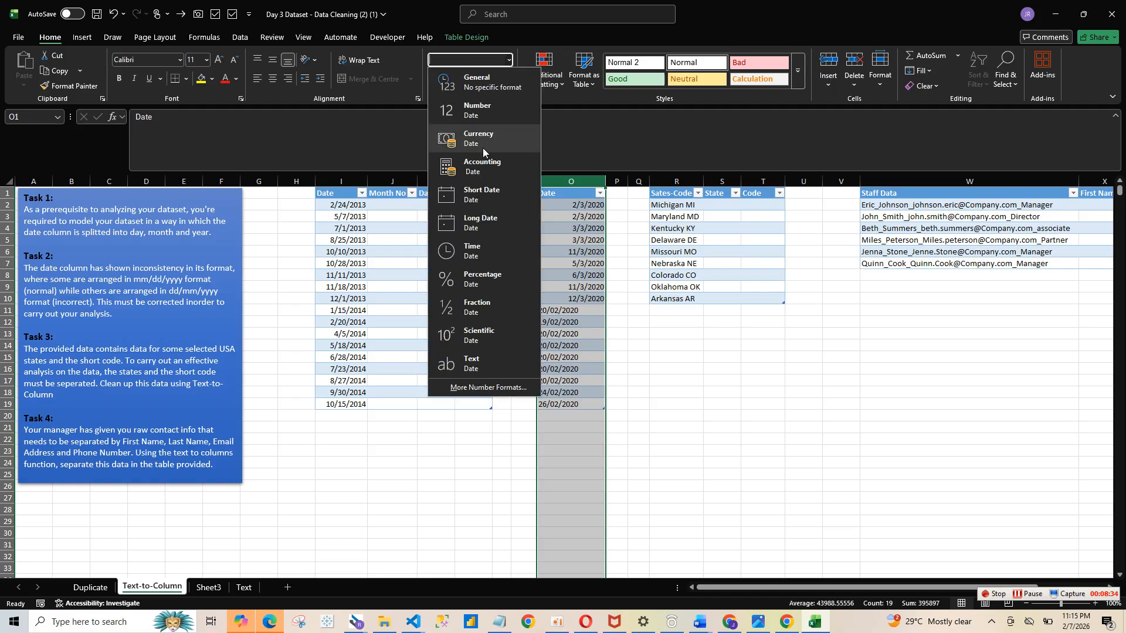
click(479, 200)
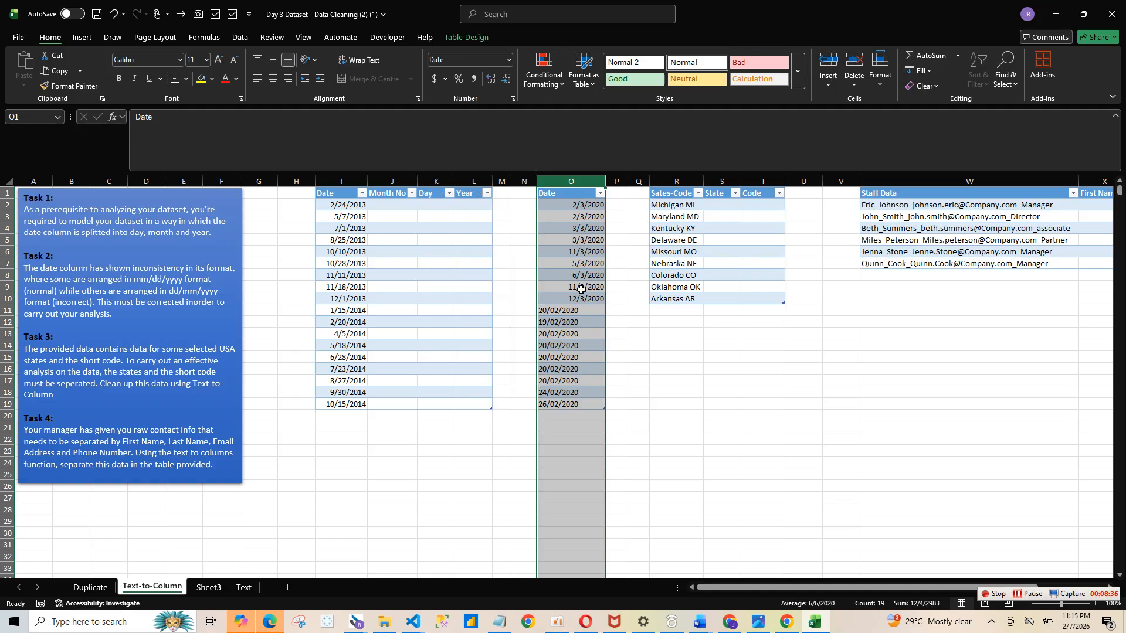
- Examine the dates in the second Date column and its filter list
click(577, 345)
drag(583, 255, 588, 394)
click(586, 203)
drag(586, 202, 573, 394)
click(582, 256)
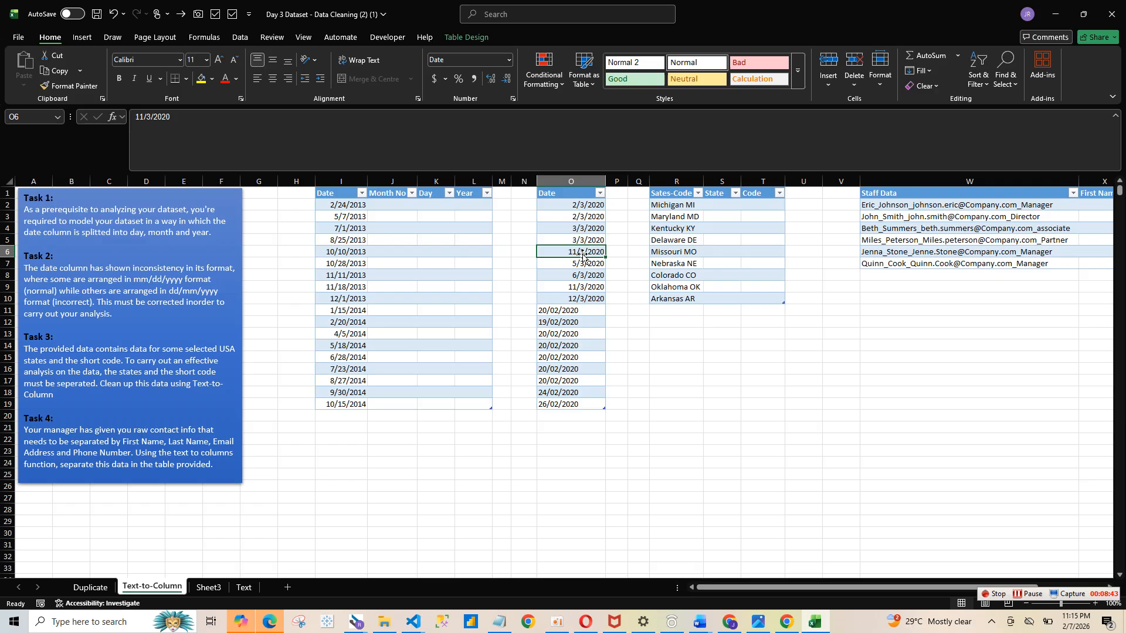
click(600, 193)
click(698, 367)
- Try converting the second Date column with Text to Columns as Fixed width data in MDY date format
click(570, 181)
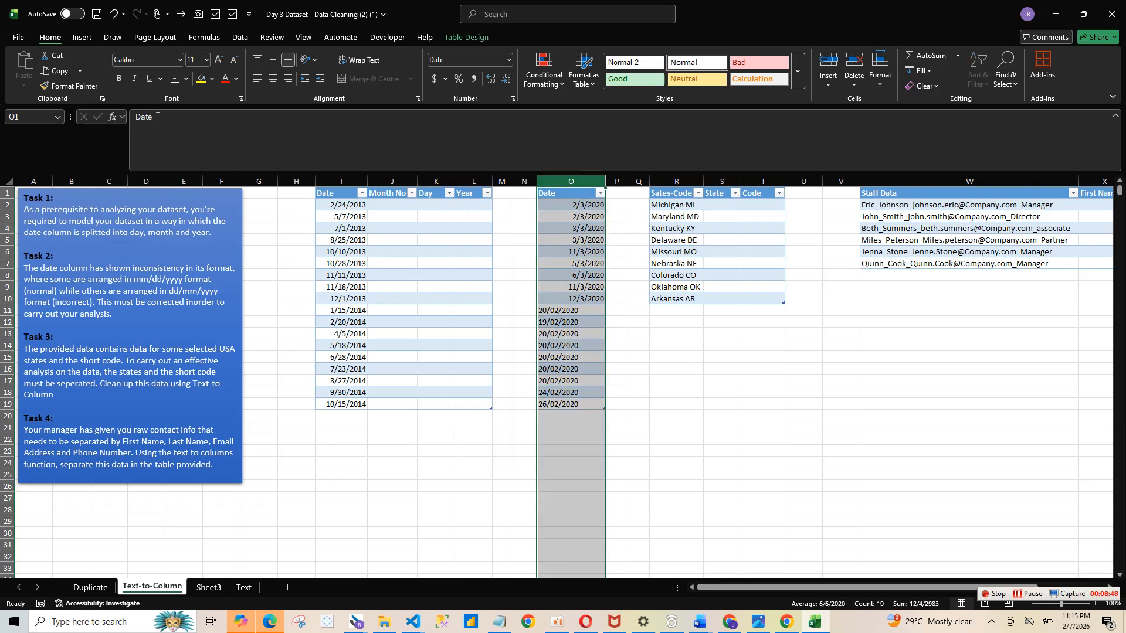
click(248, 38)
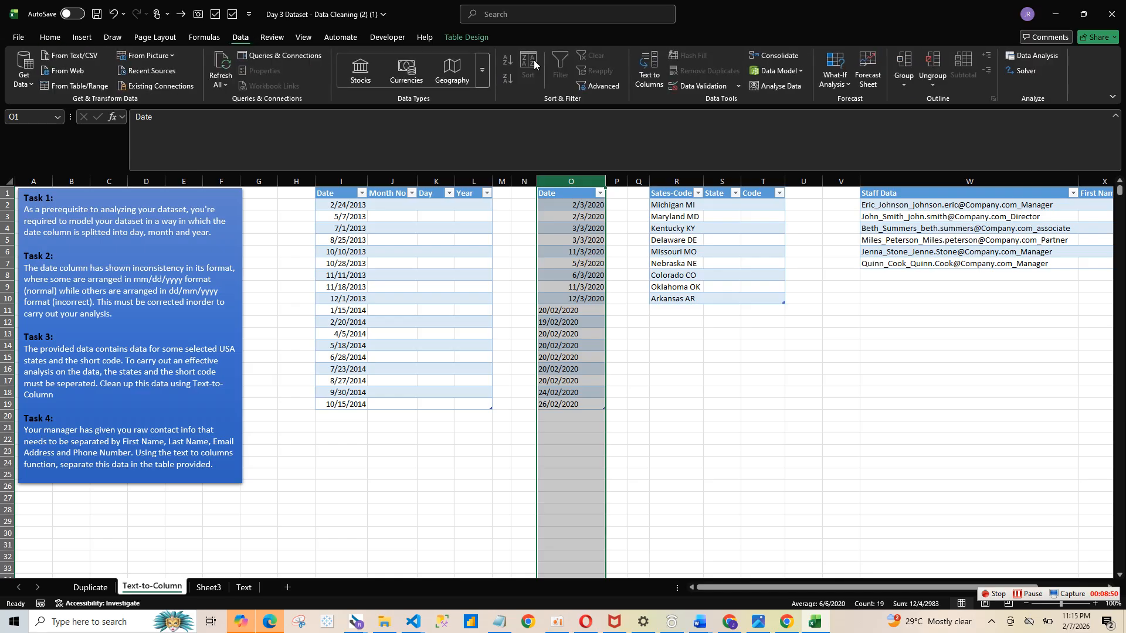
click(648, 69)
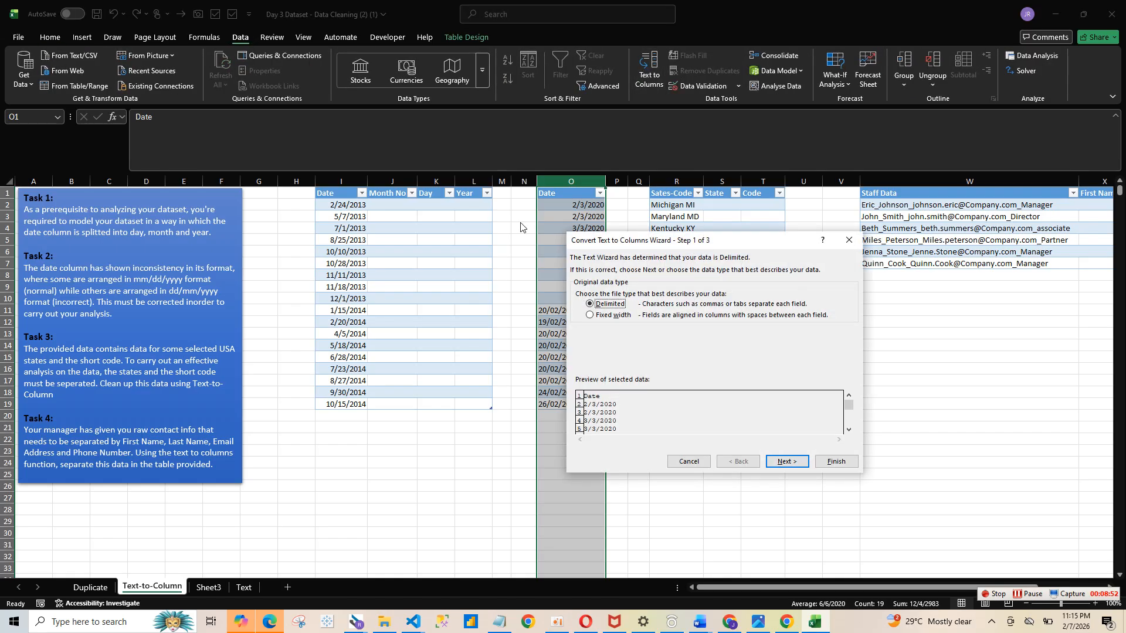
click(785, 463)
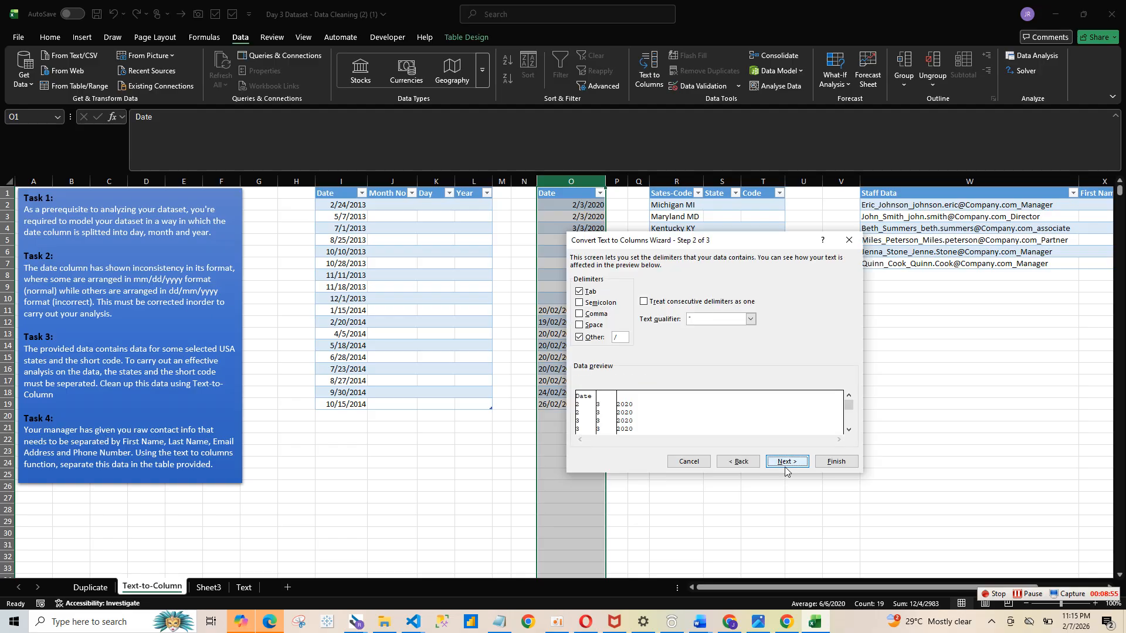
click(740, 462)
click(600, 316)
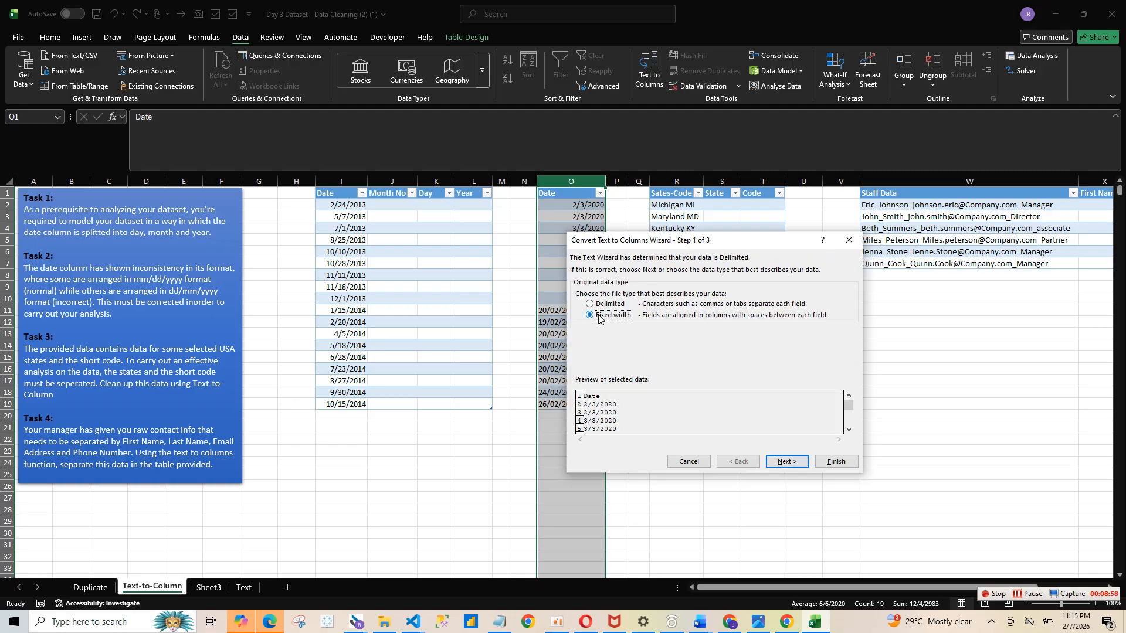
click(793, 463)
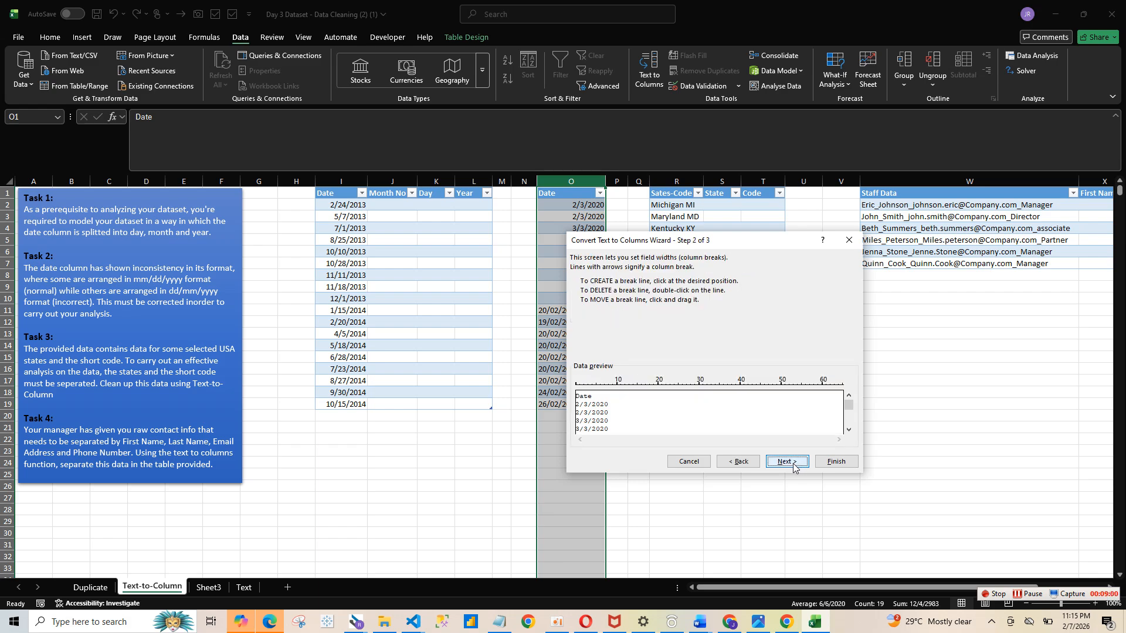
click(783, 462)
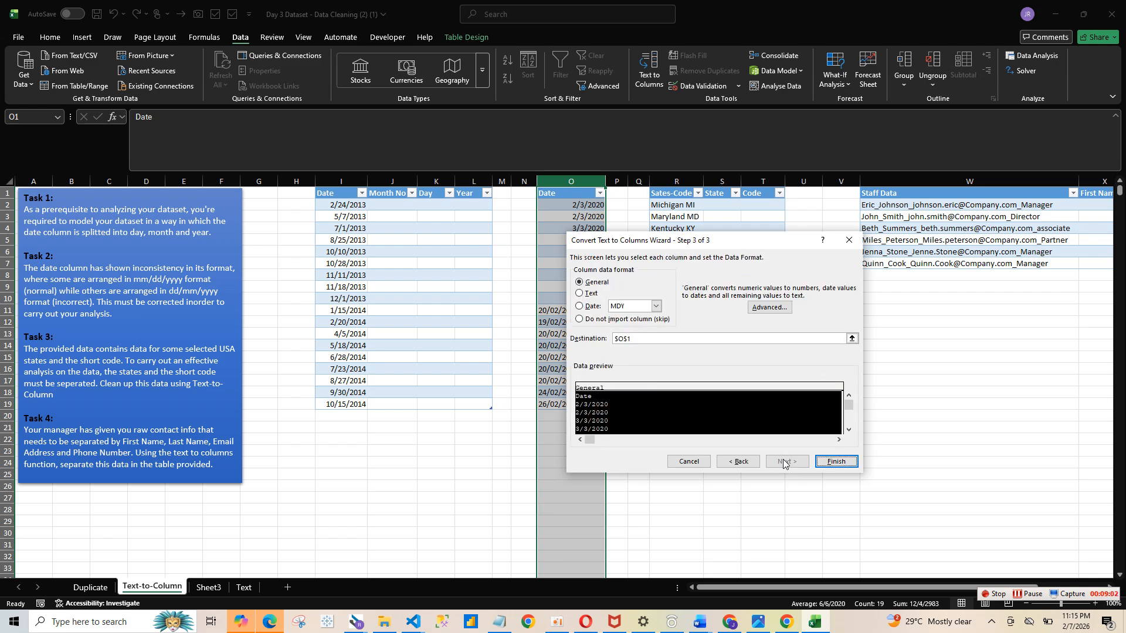
click(593, 308)
click(590, 283)
click(594, 307)
click(839, 462)
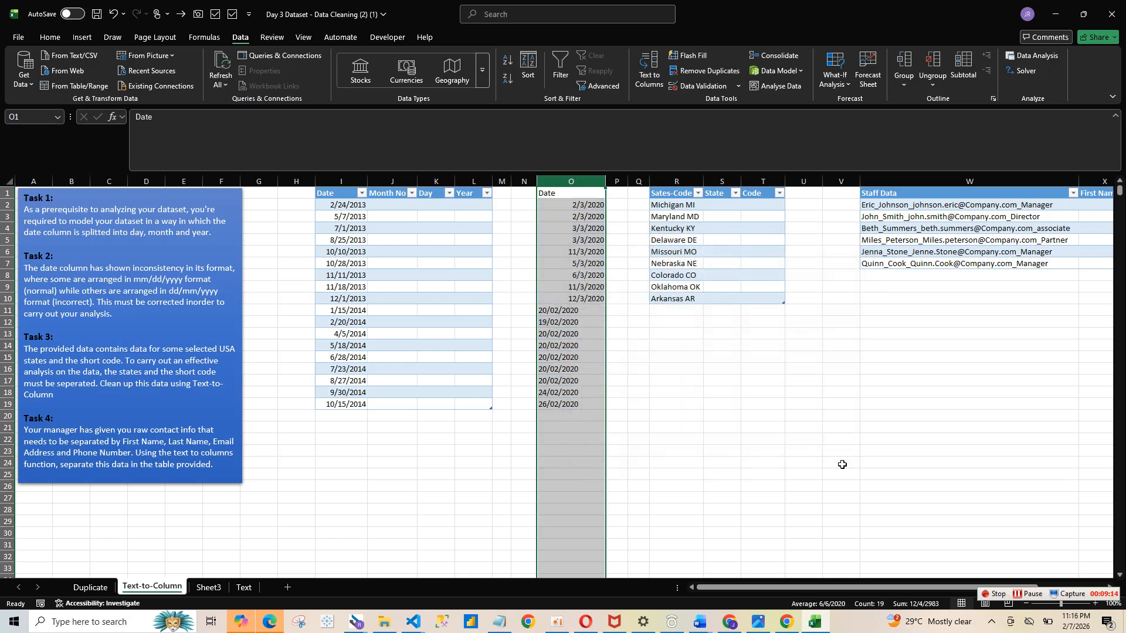
- Convert the second Date column with Text to Columns as Fixed width data using the DMY date format
click(587, 307)
click(590, 298)
click(592, 286)
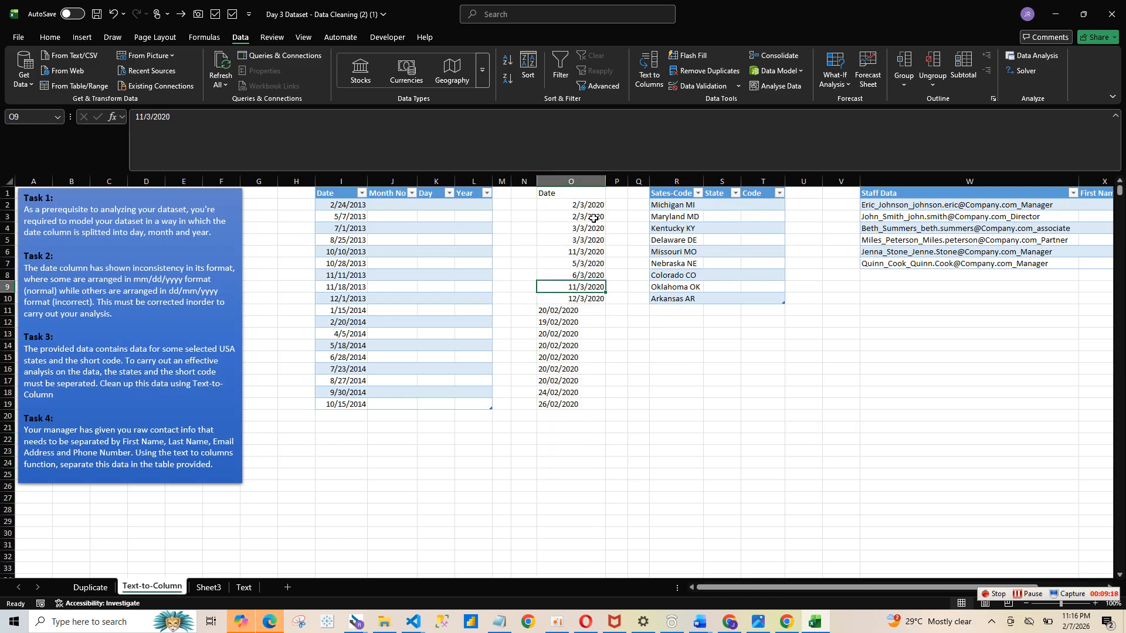
click(581, 173)
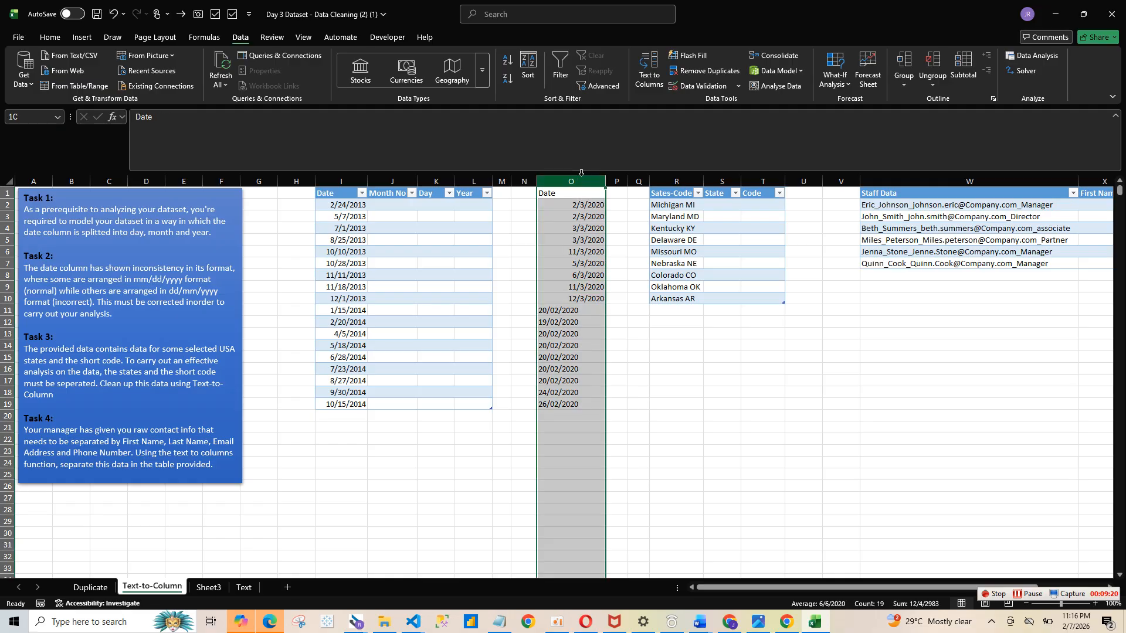
click(649, 70)
click(612, 314)
click(781, 463)
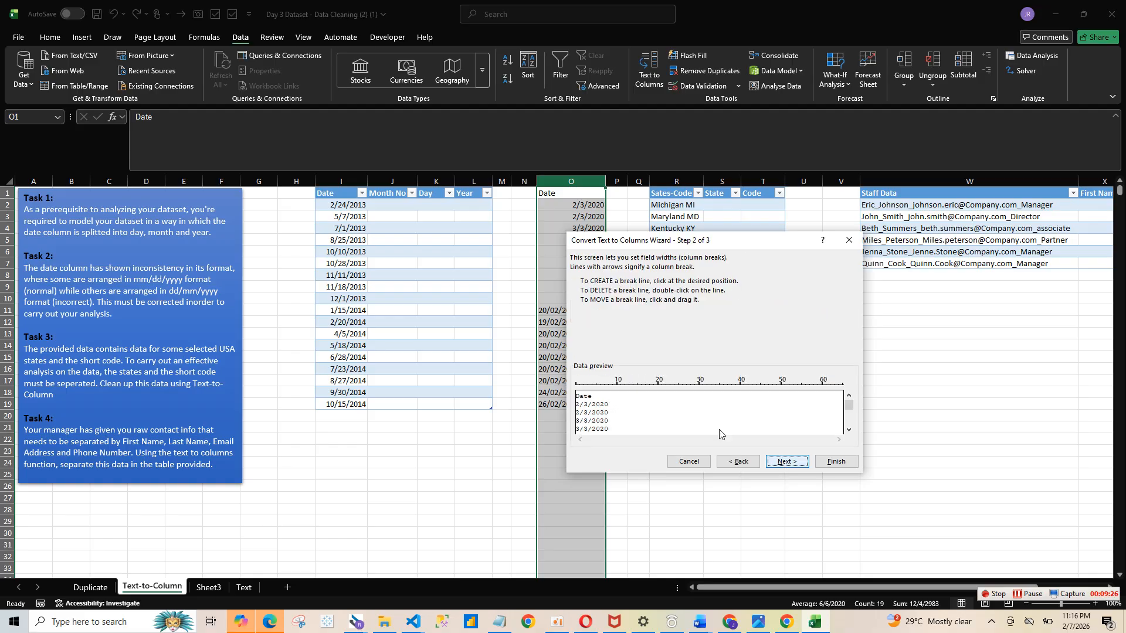
click(785, 462)
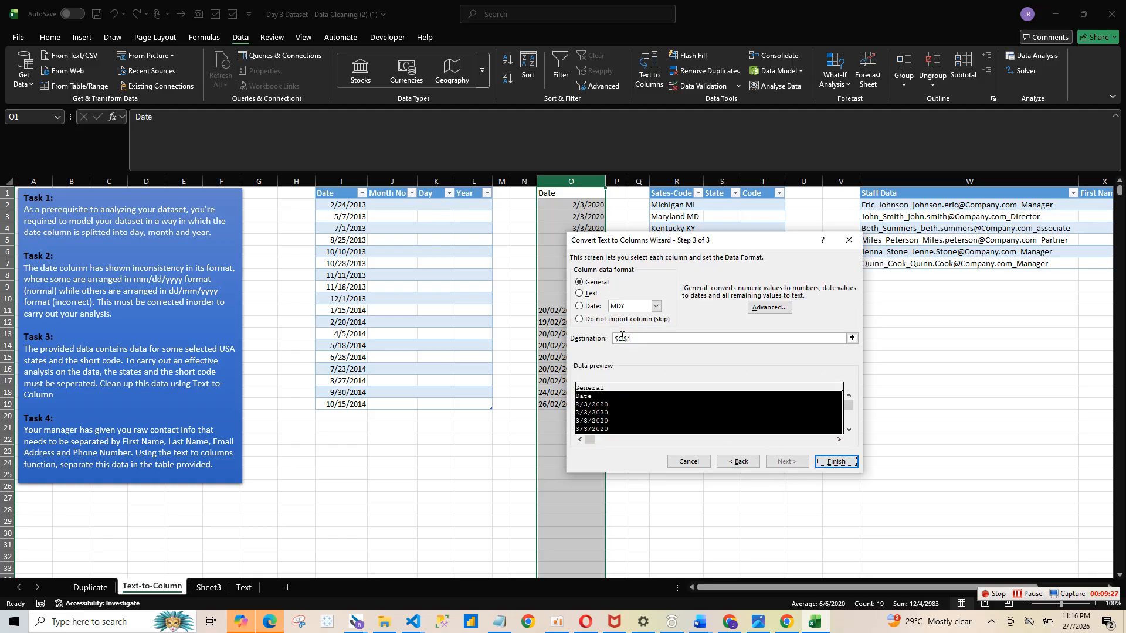
click(656, 306)
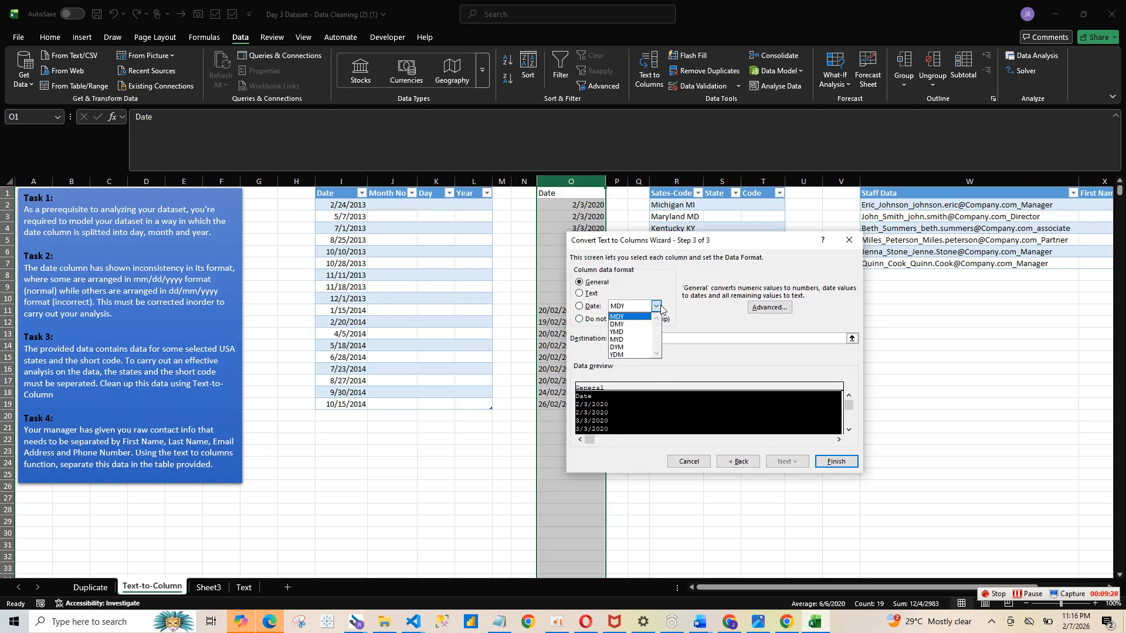
click(621, 324)
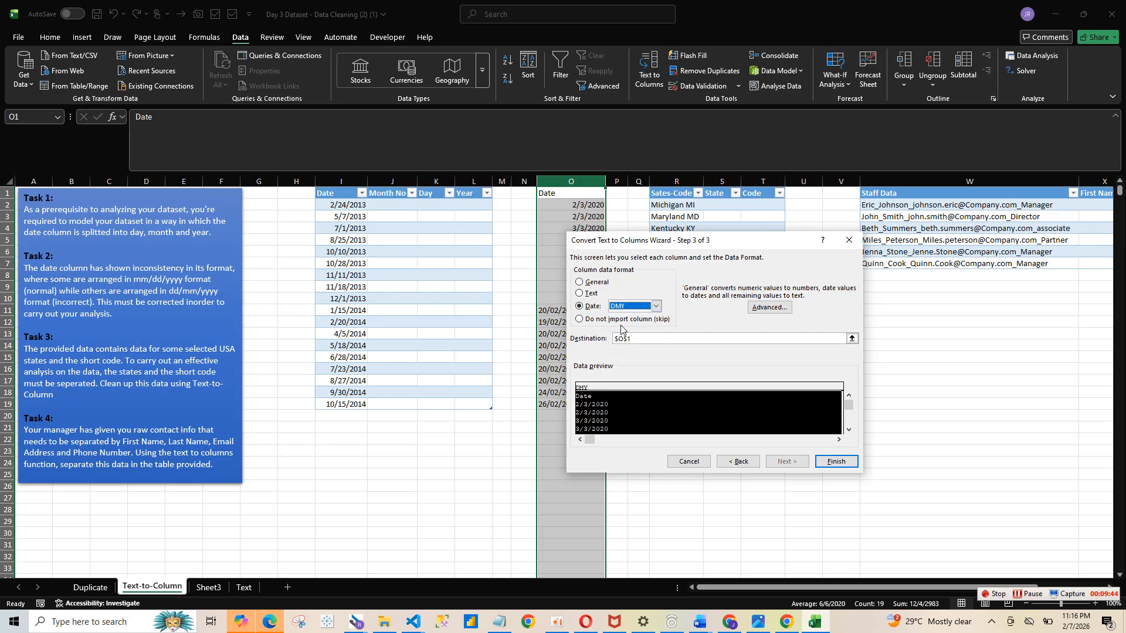
click(837, 462)
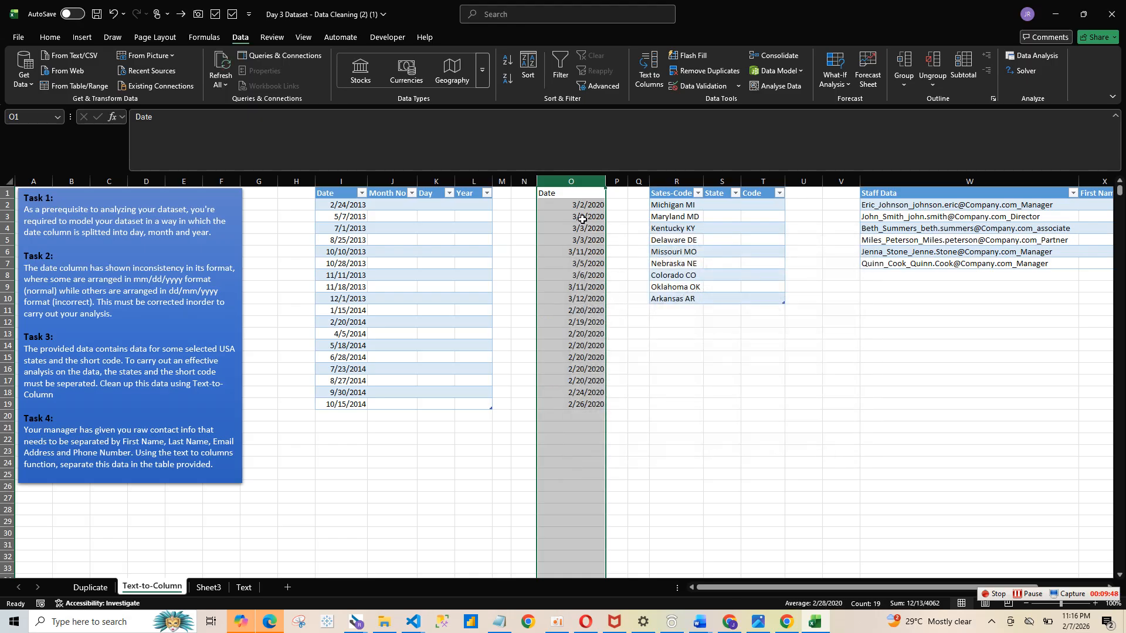
drag(572, 205, 575, 402)
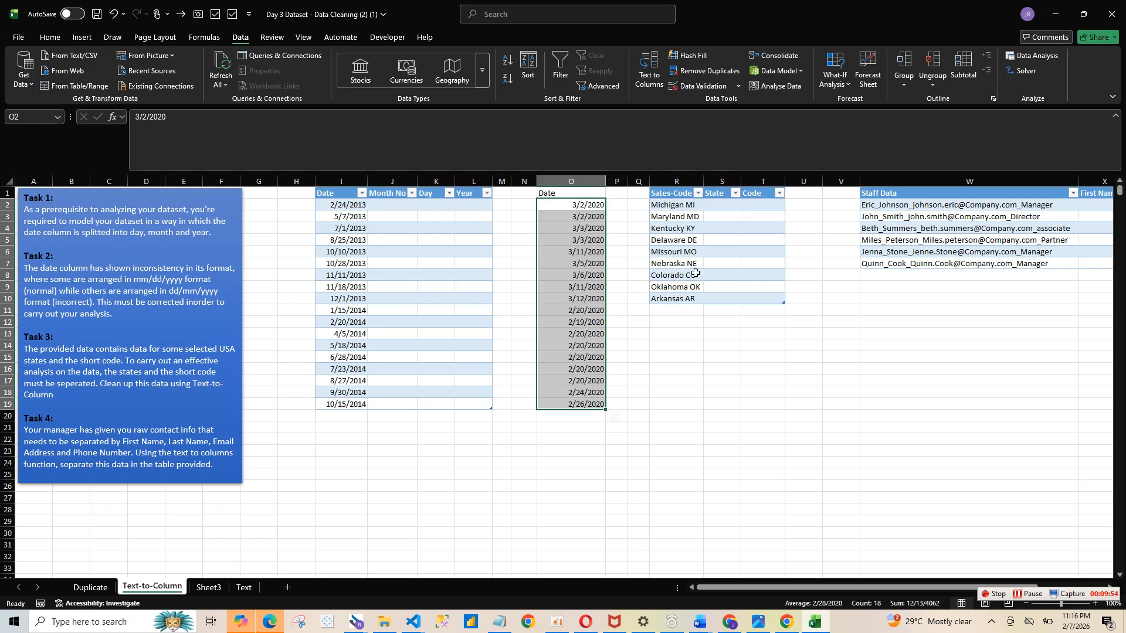
- Copy the Sales-Code entries from the Text-to-Column sheet and paste them into column I of Sheet3
drag(691, 207, 681, 290)
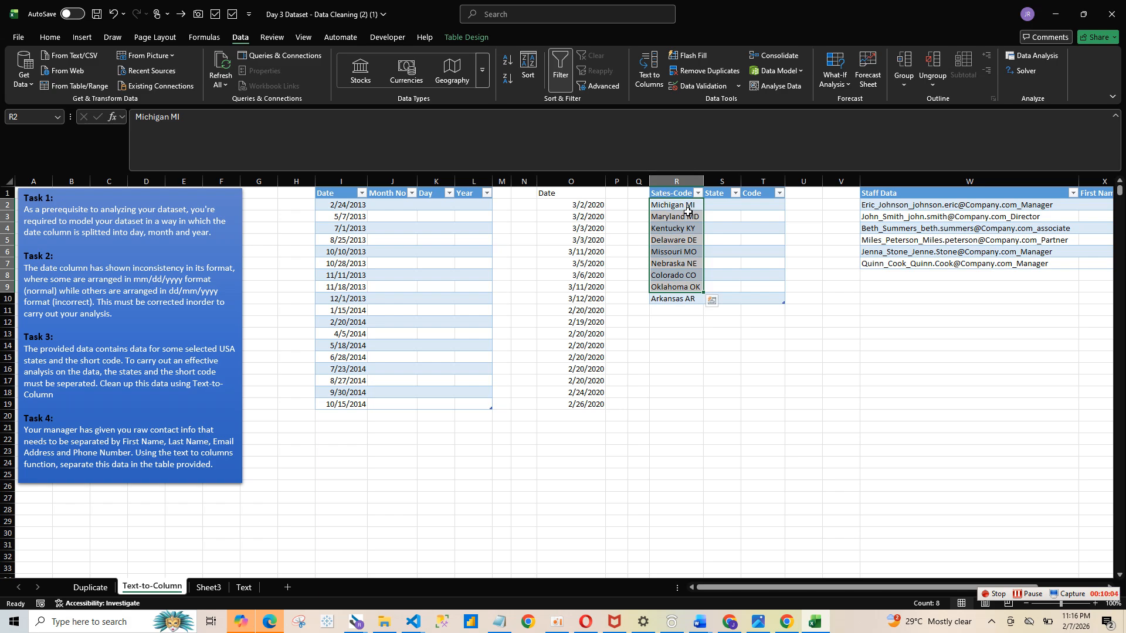
drag(680, 205, 681, 296)
key(ctrl+c)
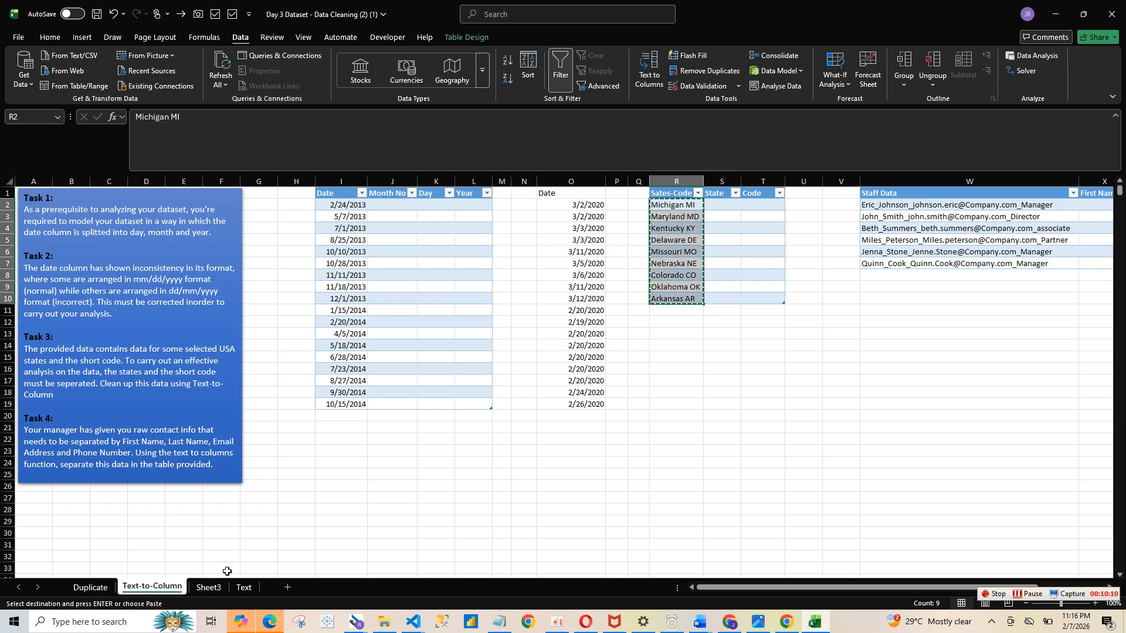
click(211, 587)
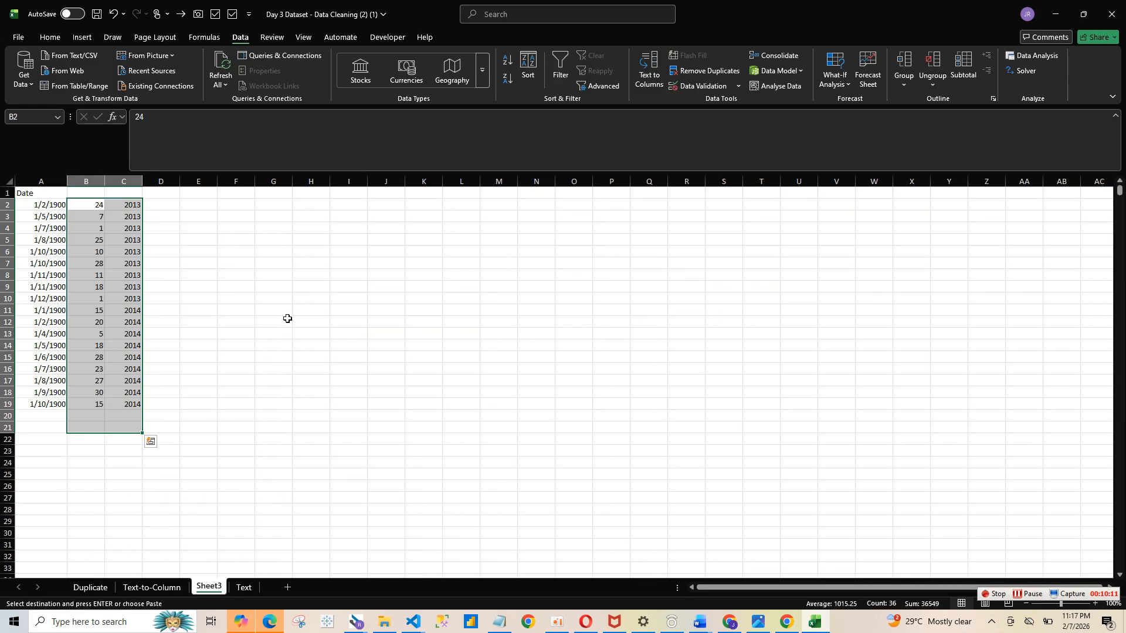
click(333, 251)
click(343, 196)
key(ctrl+v)
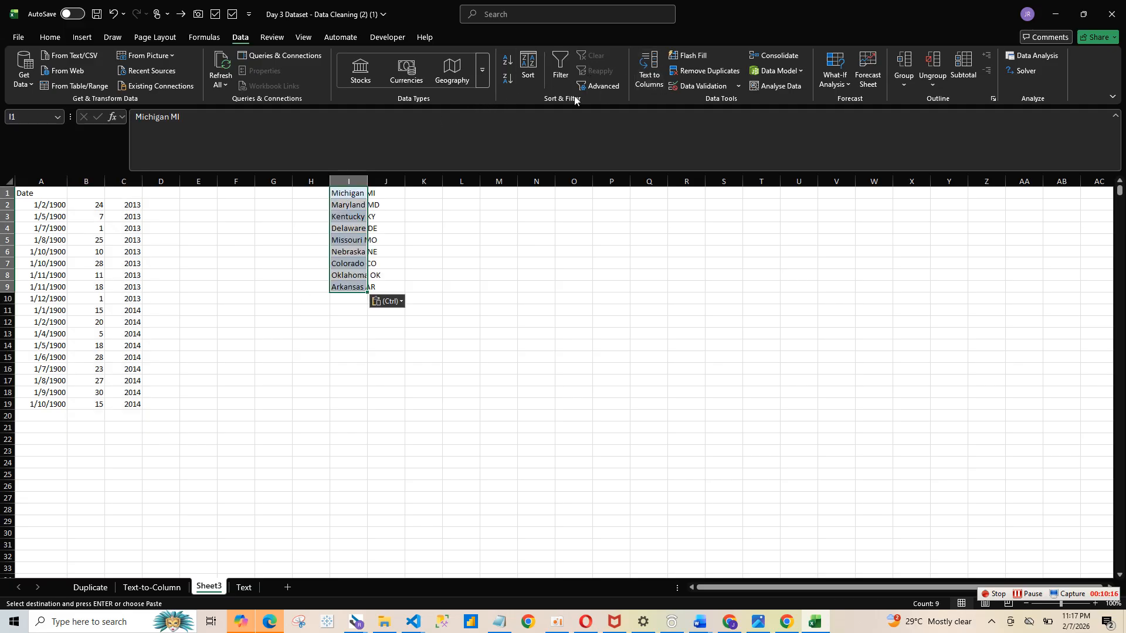
- Split the pasted sales codes into state name and code with Text to Columns, using Space as the delimiter
click(648, 71)
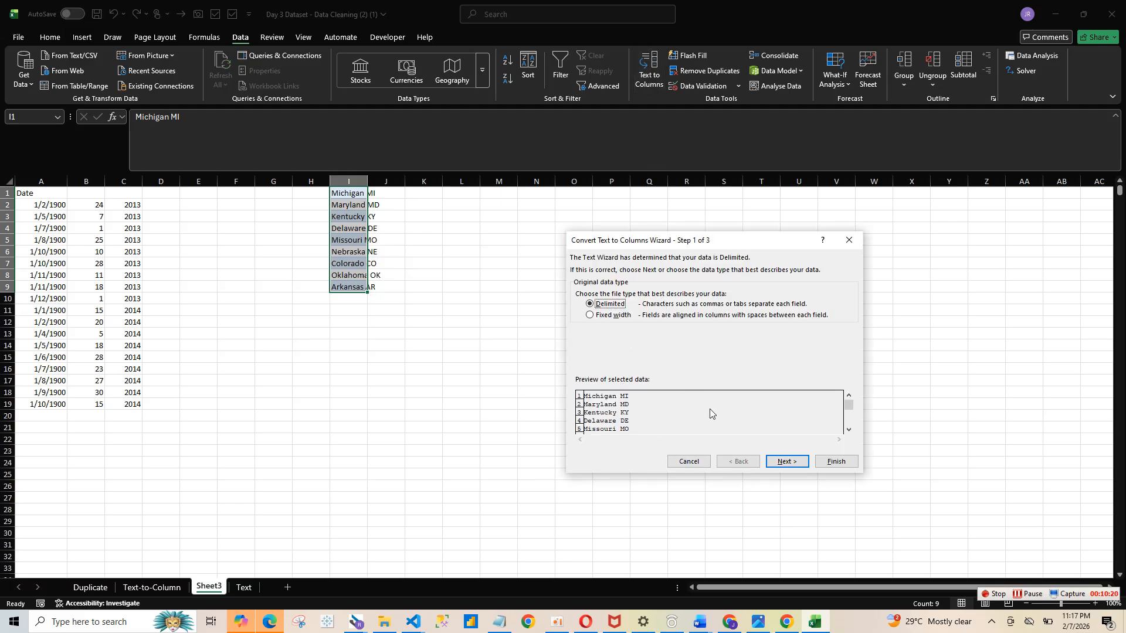
click(786, 463)
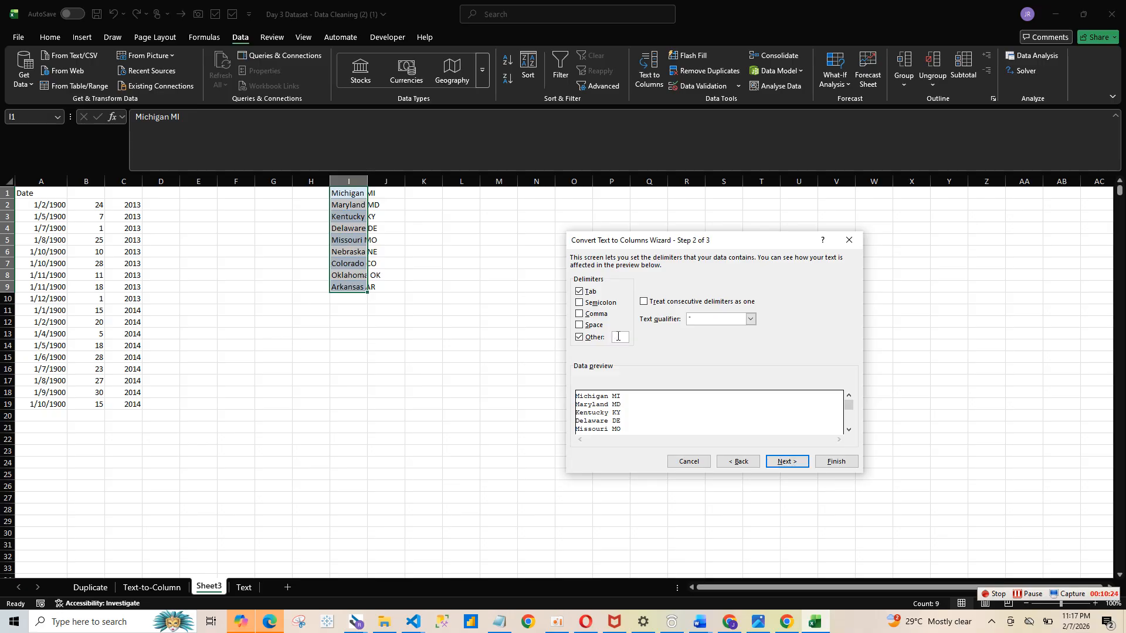
click(582, 327)
click(782, 463)
click(833, 463)
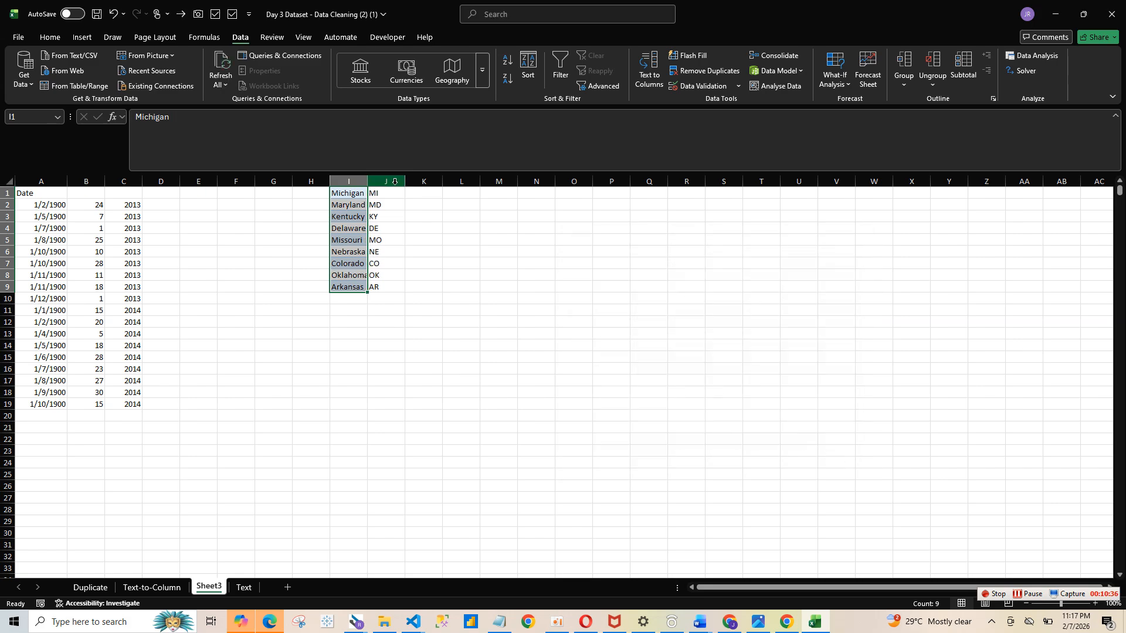
- Copy the split states and codes and paste them into the Sales-Code table on the Text-to-Column sheet
drag(367, 178, 380, 288)
key(ctrl+c)
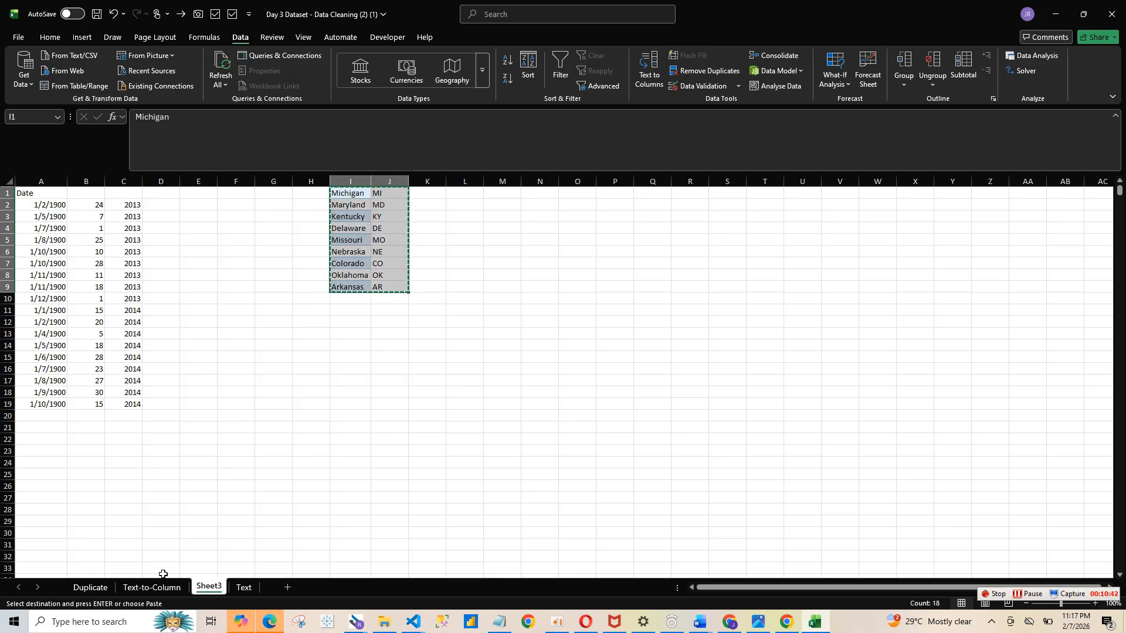
click(152, 587)
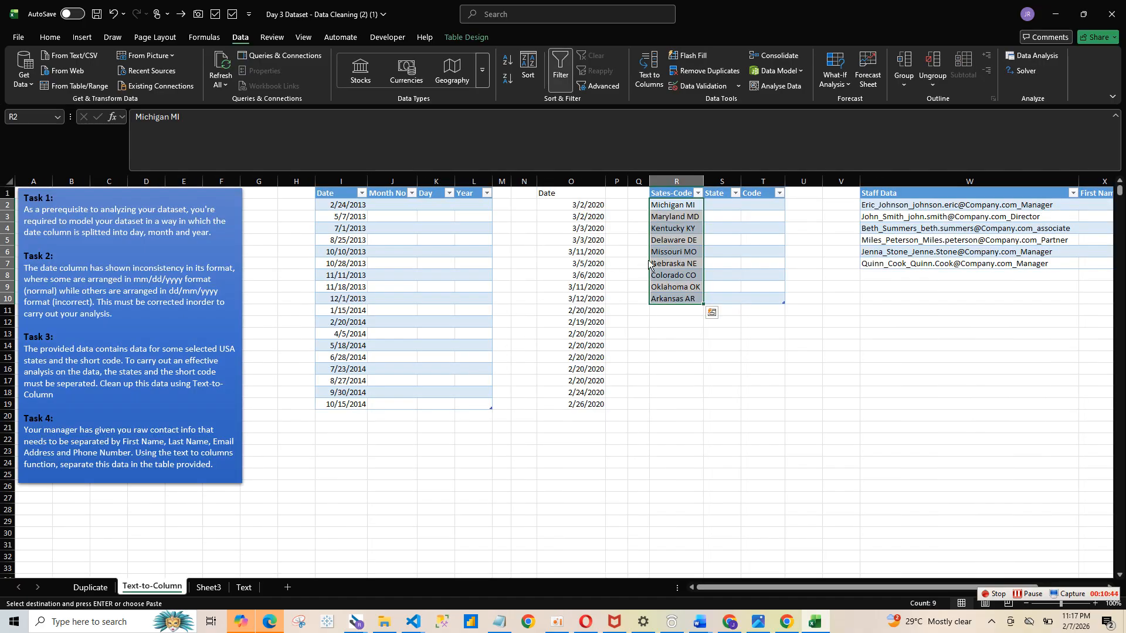
key(ctrl+v)
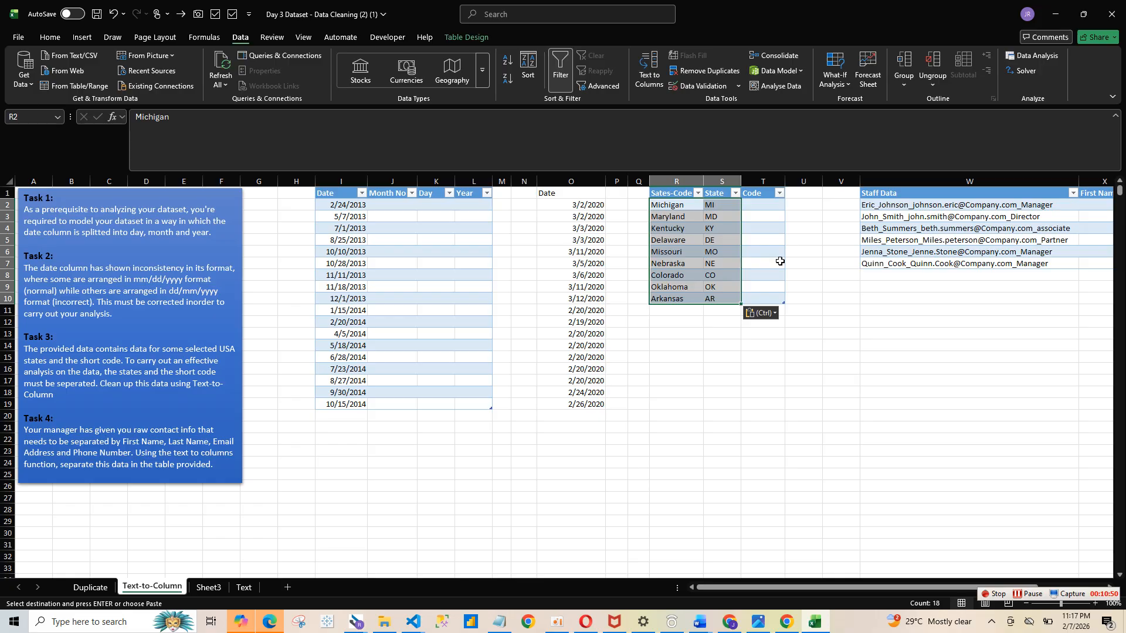
- Undo the last change on the Text-to-Column sheet
drag(871, 590, 1053, 585)
drag(901, 206, 910, 246)
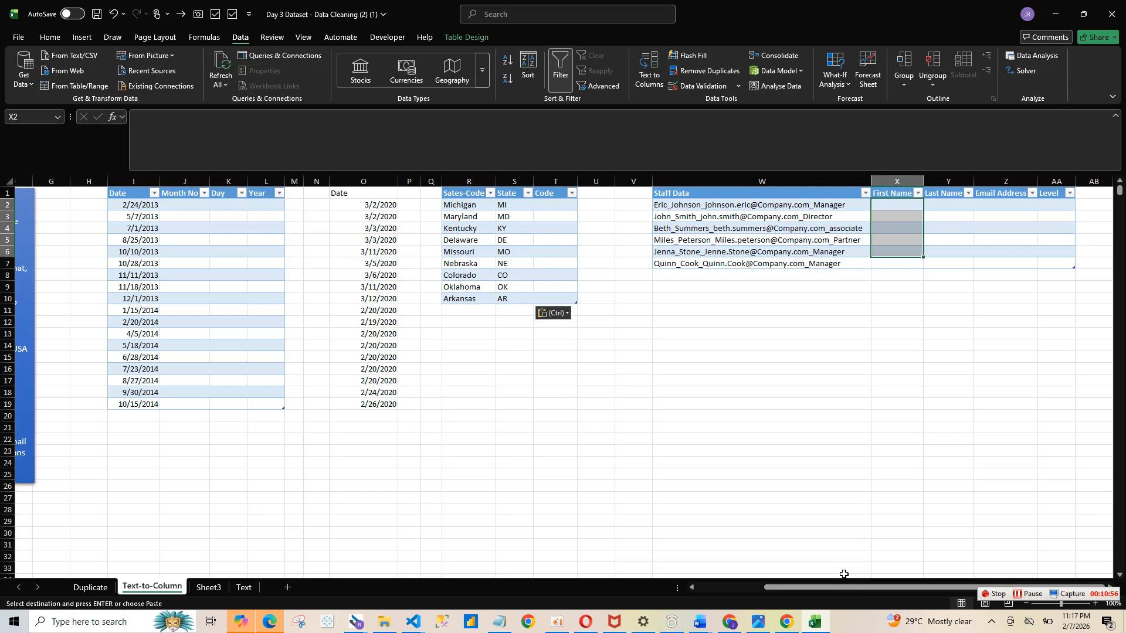
drag(843, 590, 608, 586)
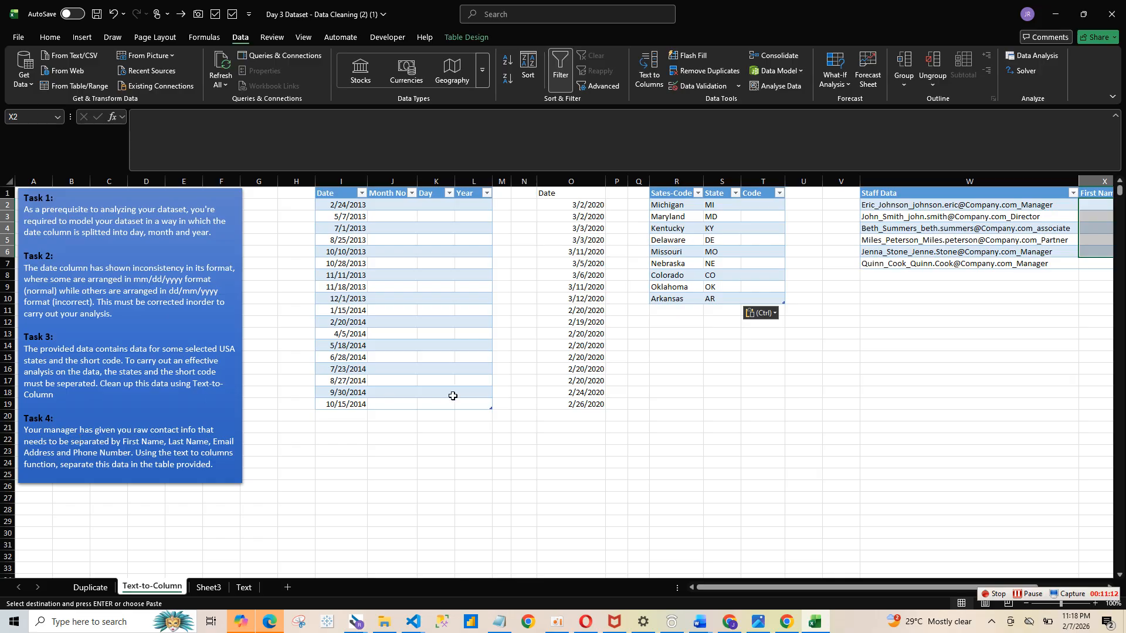
click(667, 469)
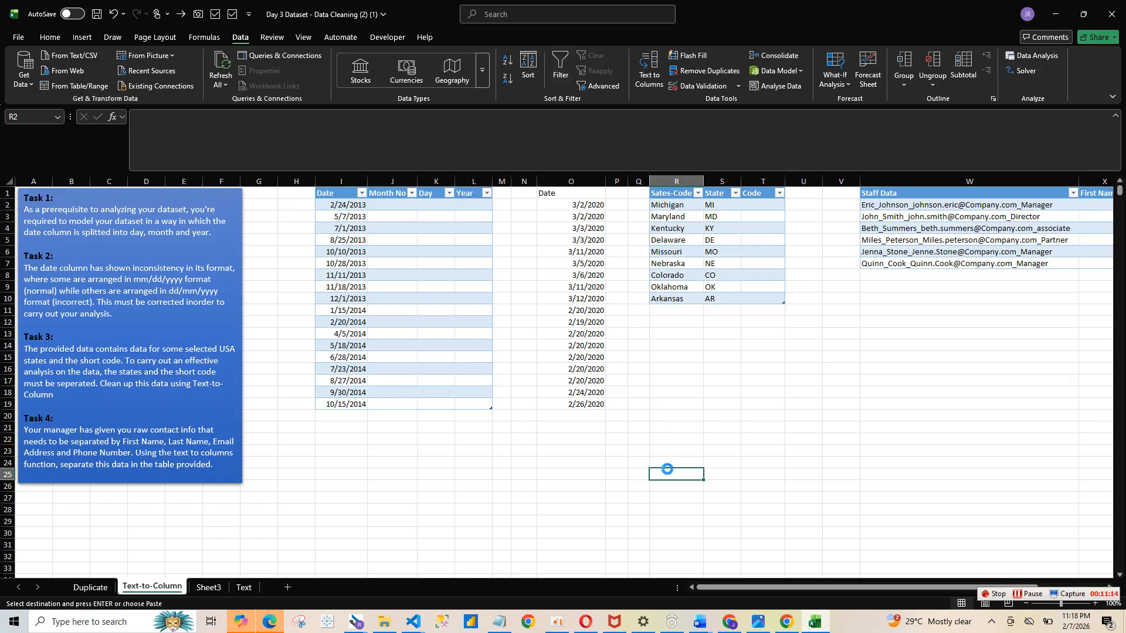
key(ctrl+z)
- Review the tasks and the Proper, Upper and Lower columns on the Text sheet
key(ctrl+Page_Down)
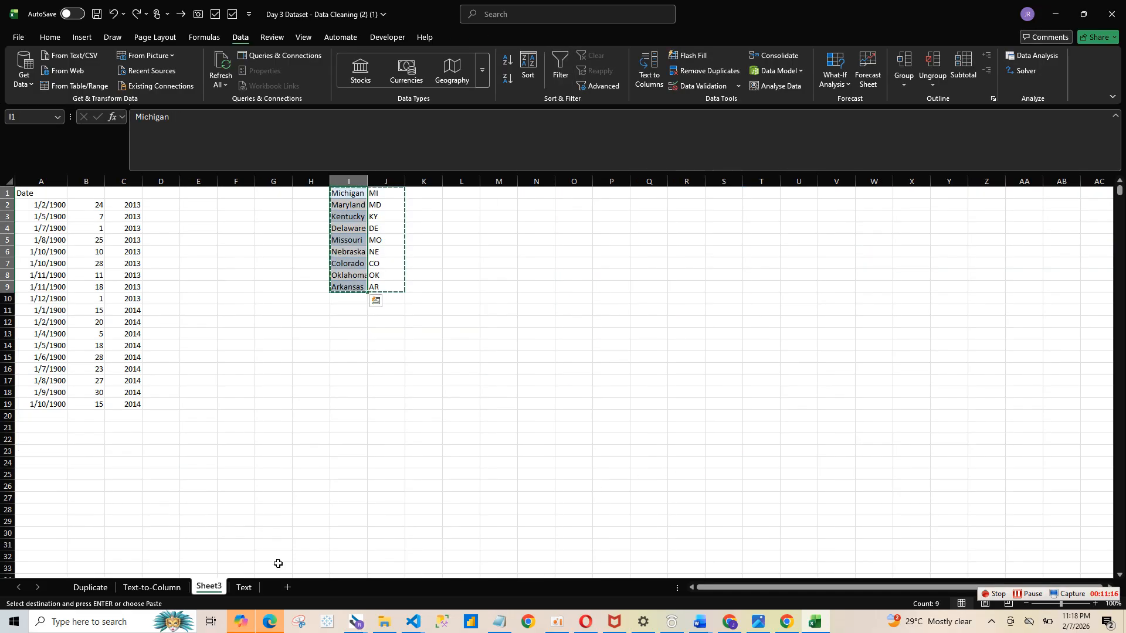
click(244, 587)
click(458, 209)
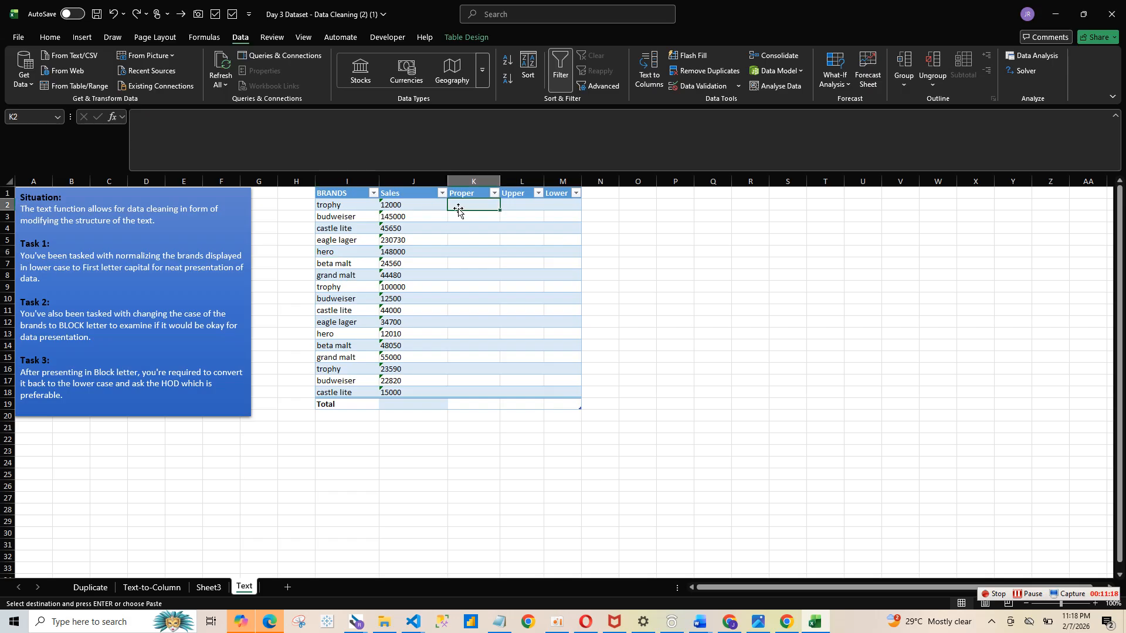
click(525, 209)
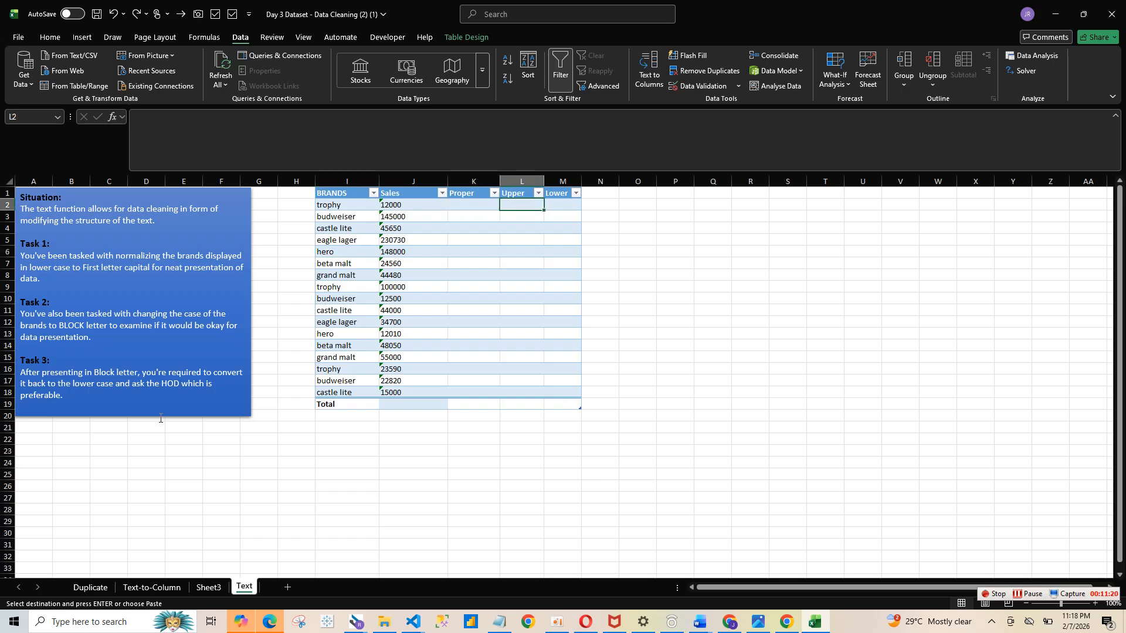
drag(160, 385, 214, 267)
click(508, 320)
click(515, 198)
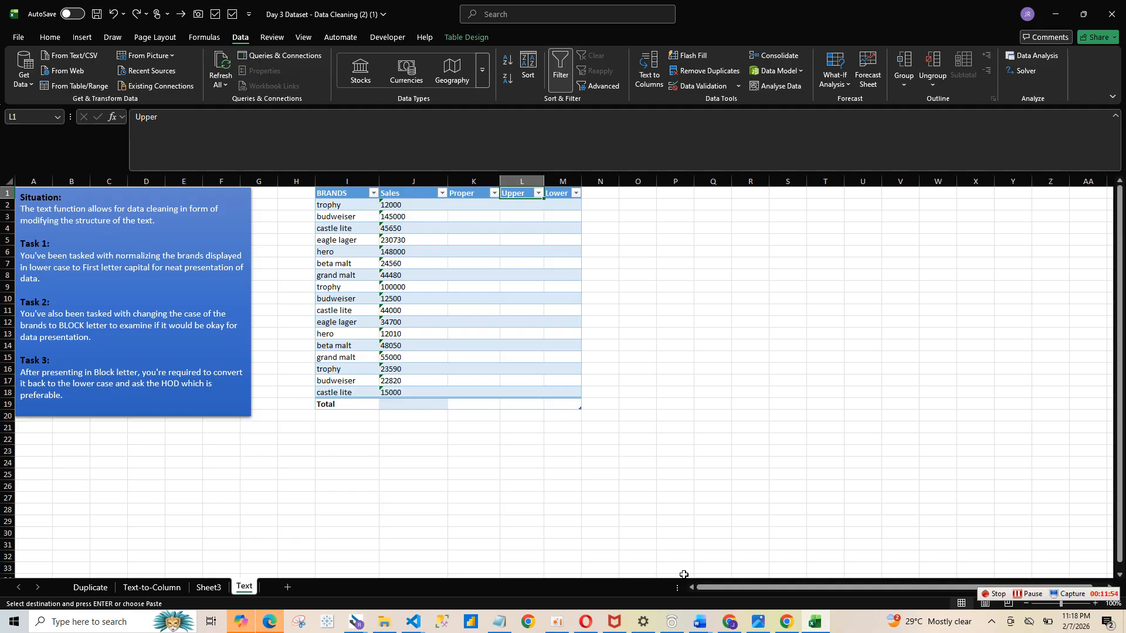
- Select the Gender column on the Duplicate sheet
click(87, 588)
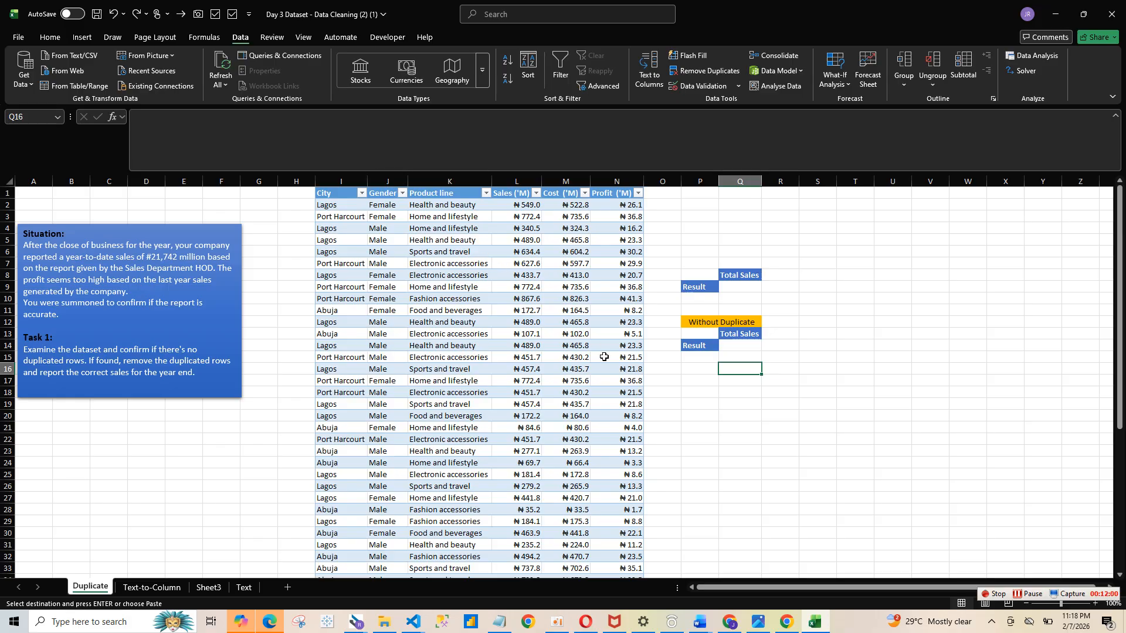
click(390, 178)
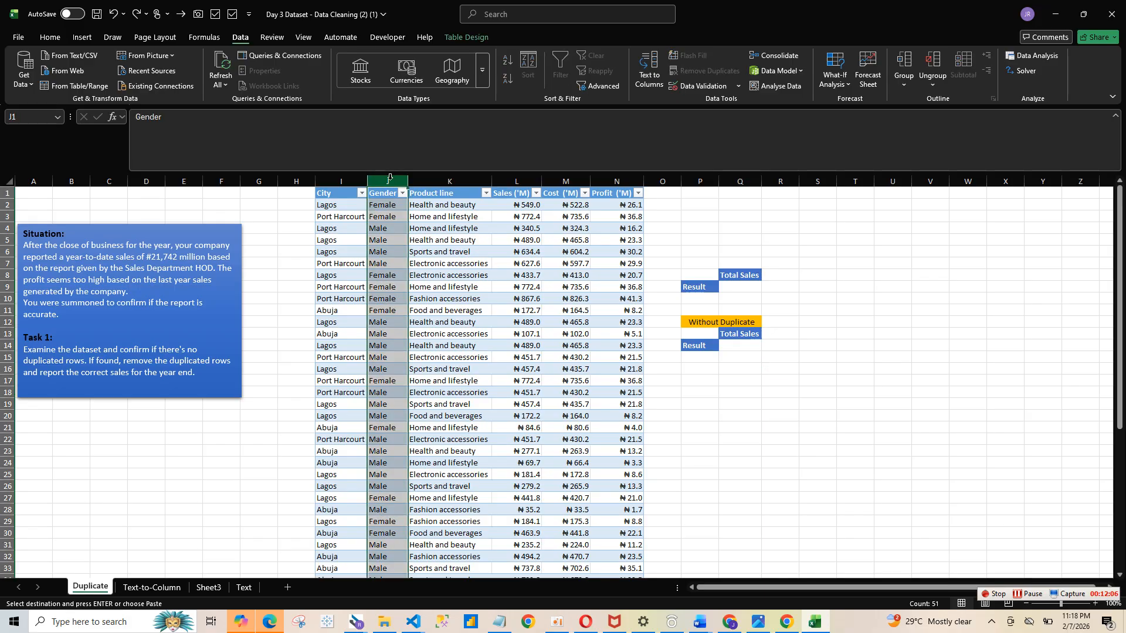